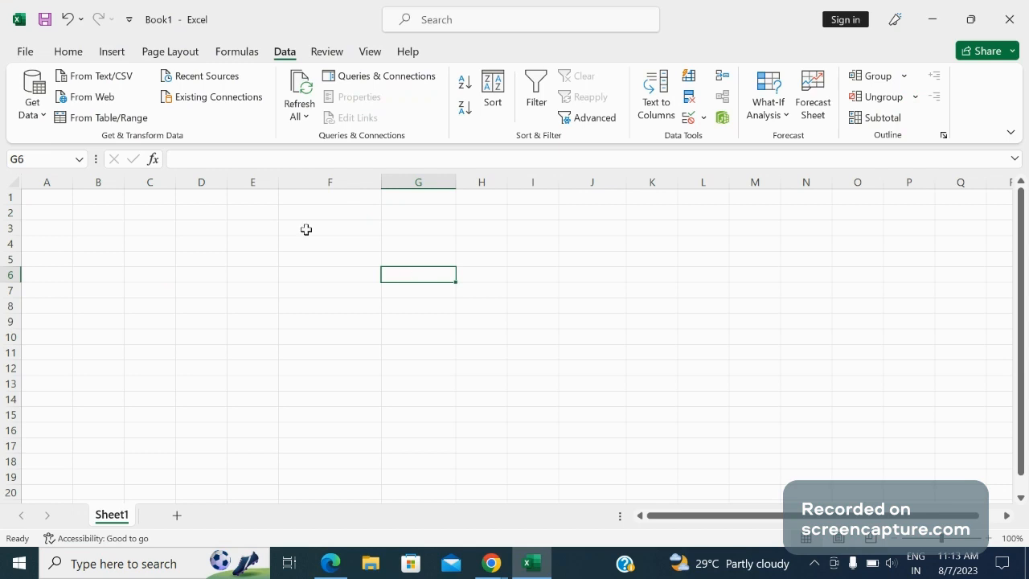
Enter the header Name/Salary in cell F1.
left_click(296, 203)
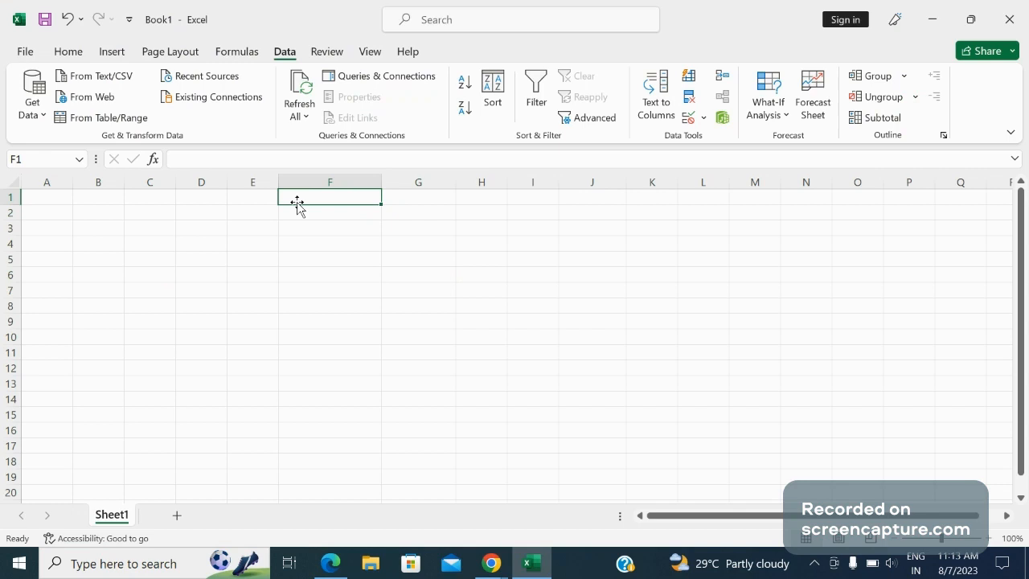
type("Name/Sa")
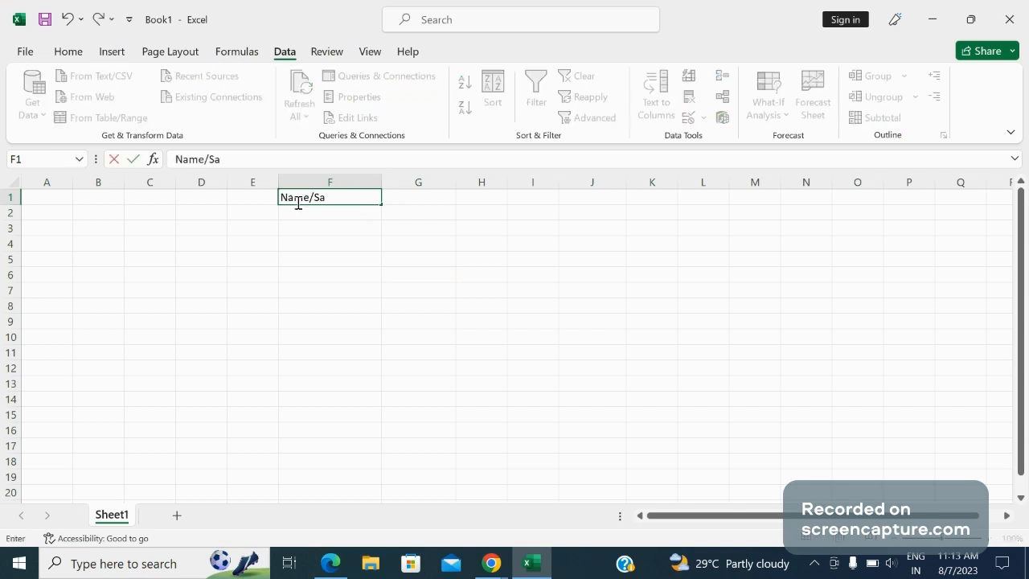
type("lary")
Fill cells F2 to F5 below the header with abc, 100, bcd and 200, one entry per cell.
left_click(324, 215)
double_click(325, 216)
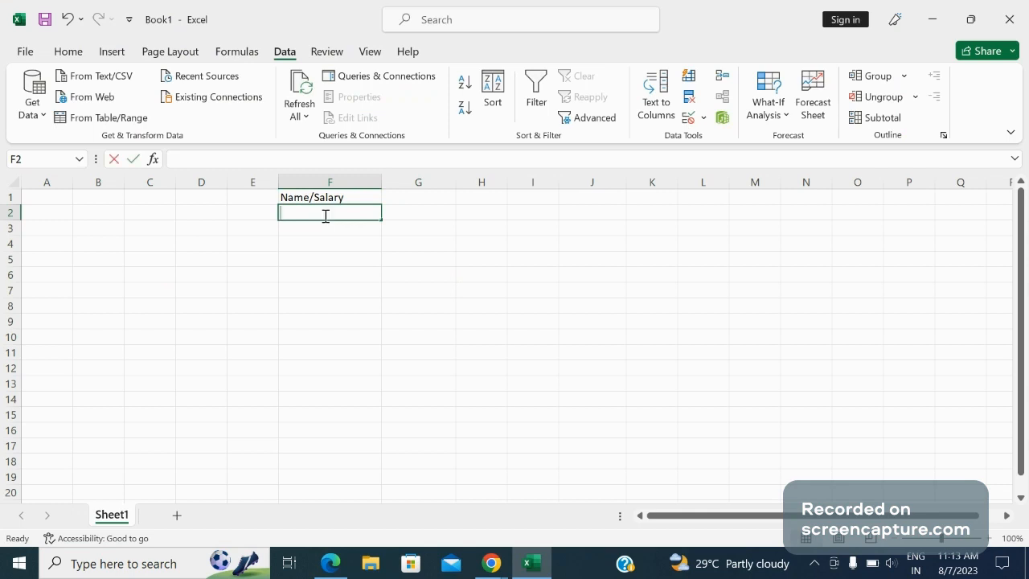
type("abc")
key("Return")
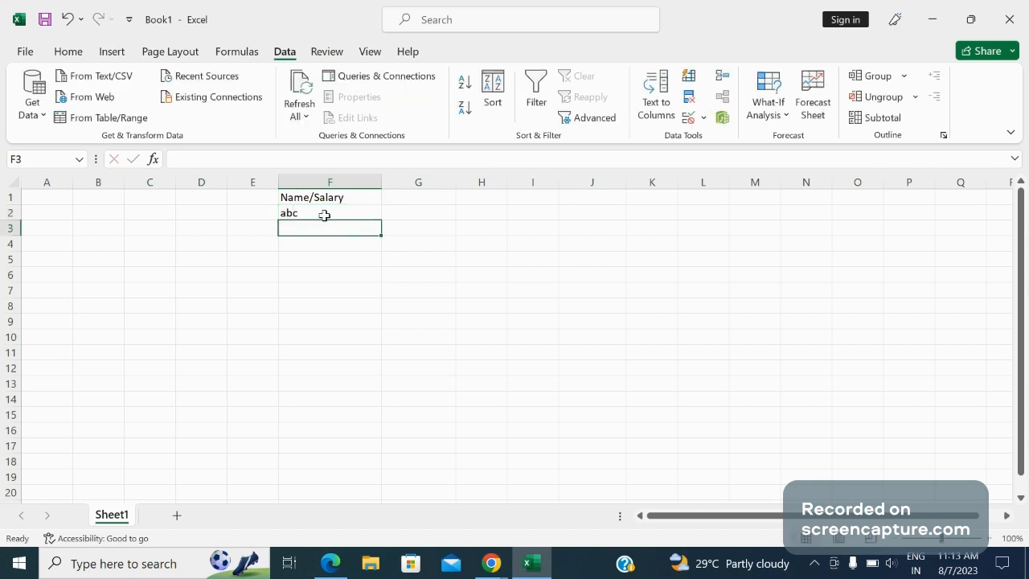
type("100")
key("Return")
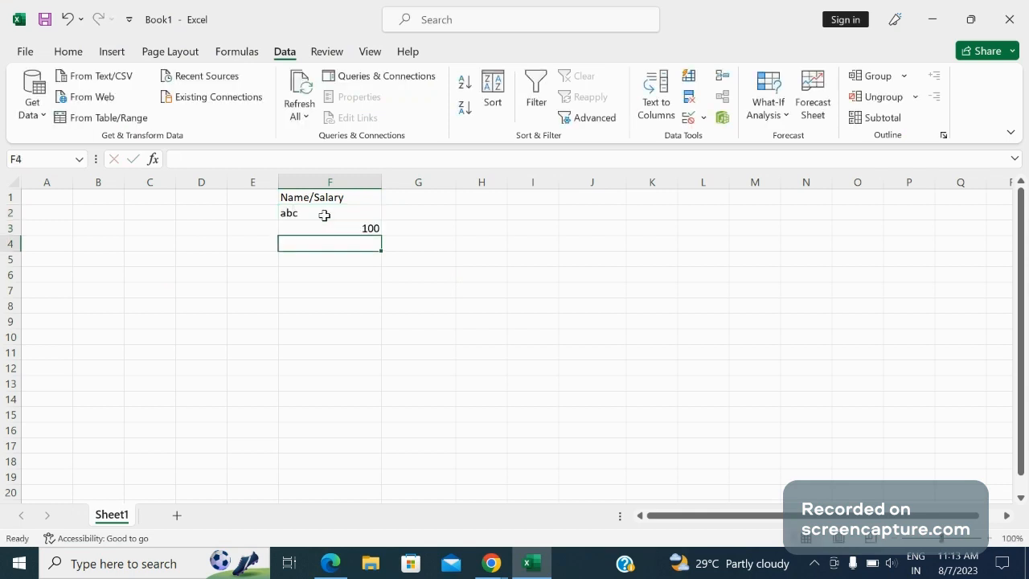
type("bcd")
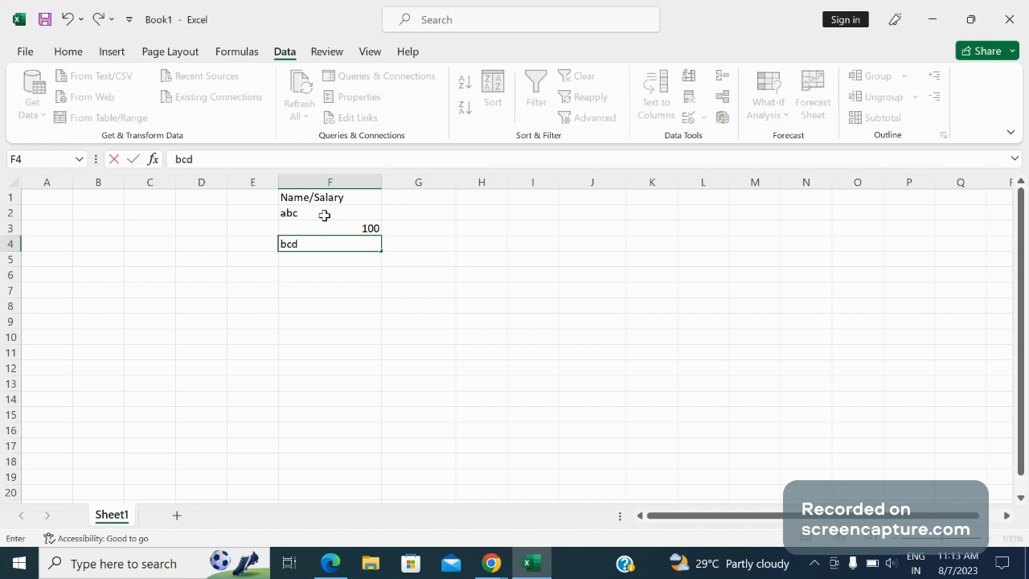
key("Return")
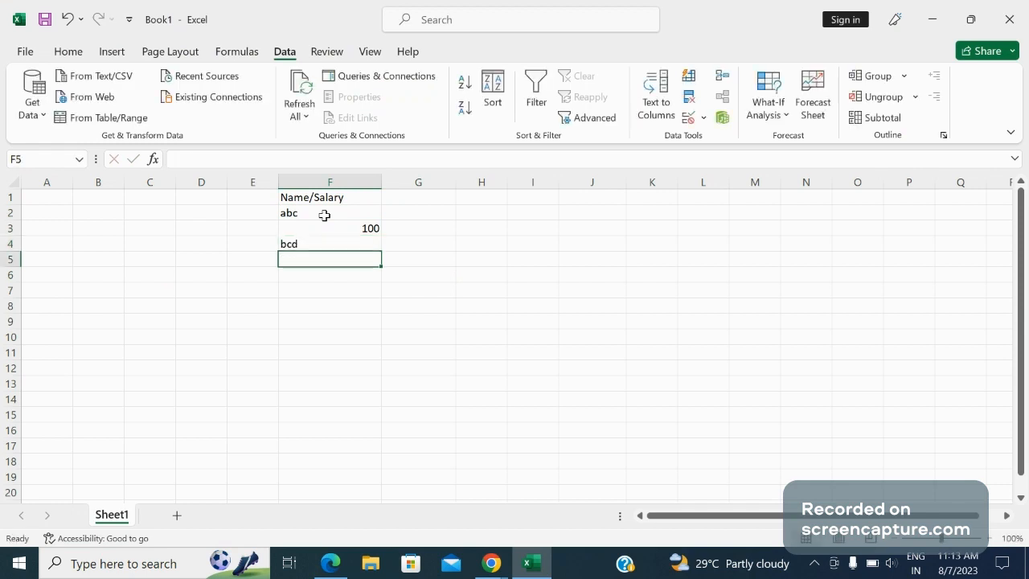
type("200")
key("Return")
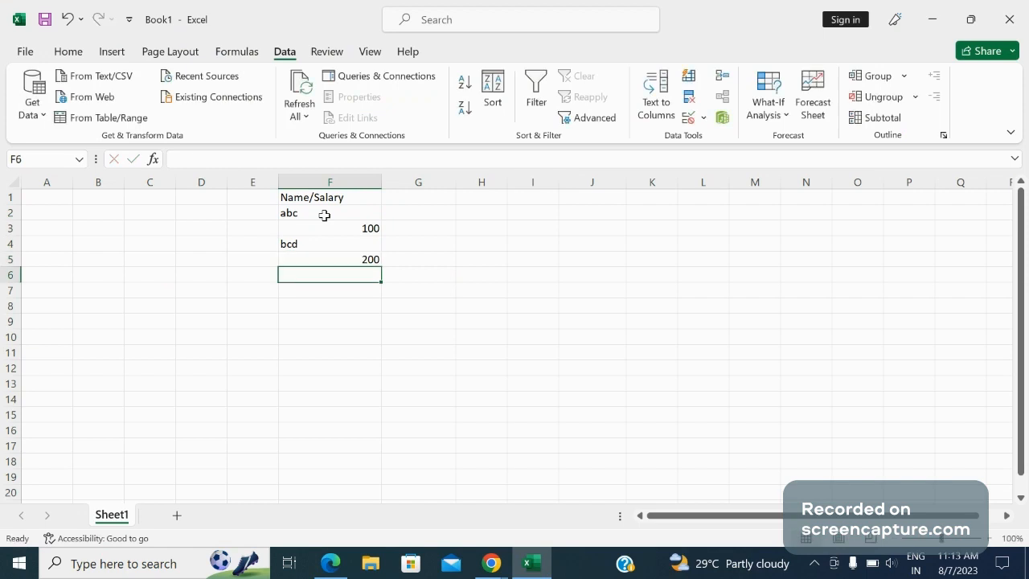
Continue the Name/Salary list in cells F6 to F9 with cdf, 300, def and 400.
type("cdf")
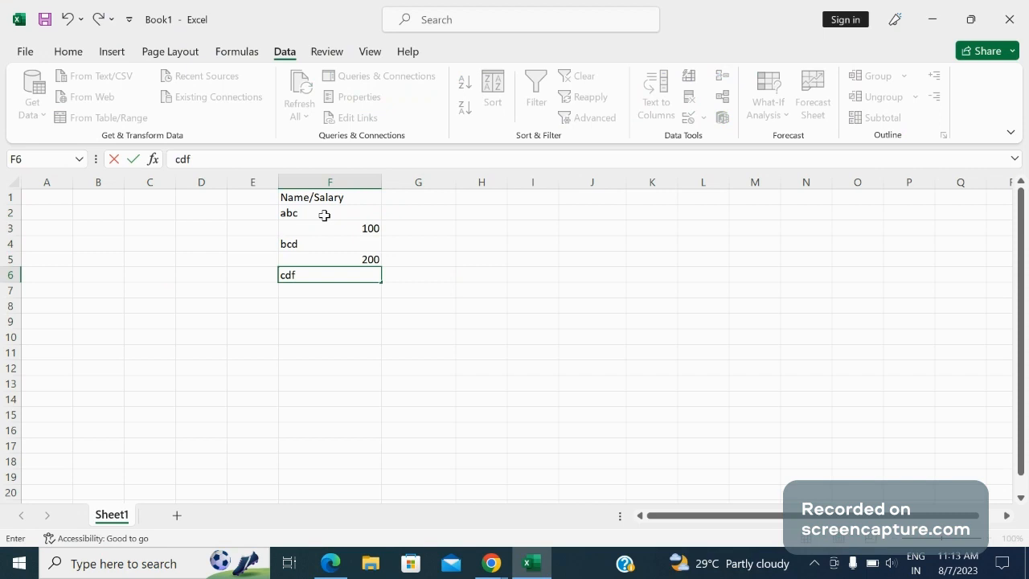
key("Return")
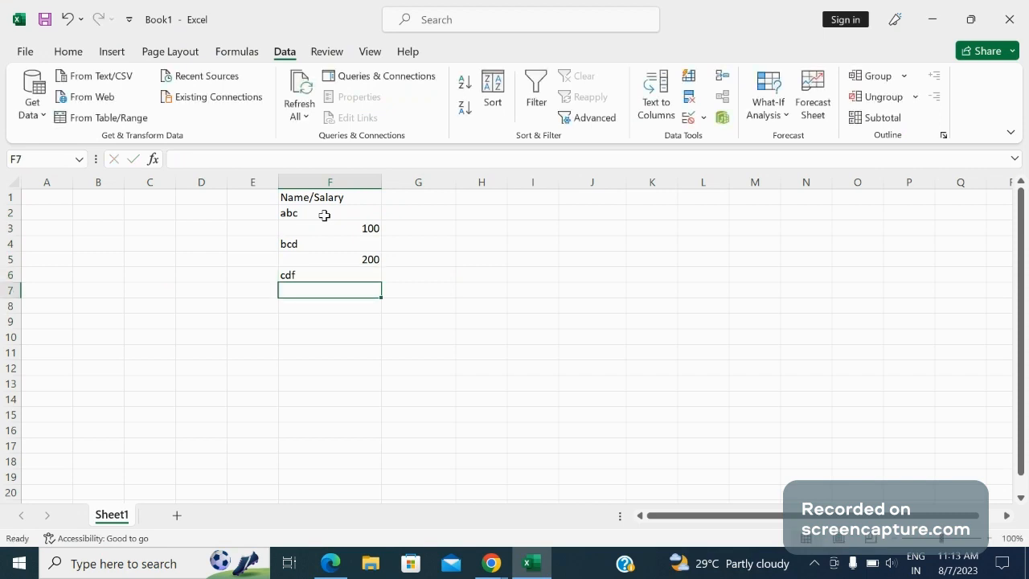
type("300")
key("Return")
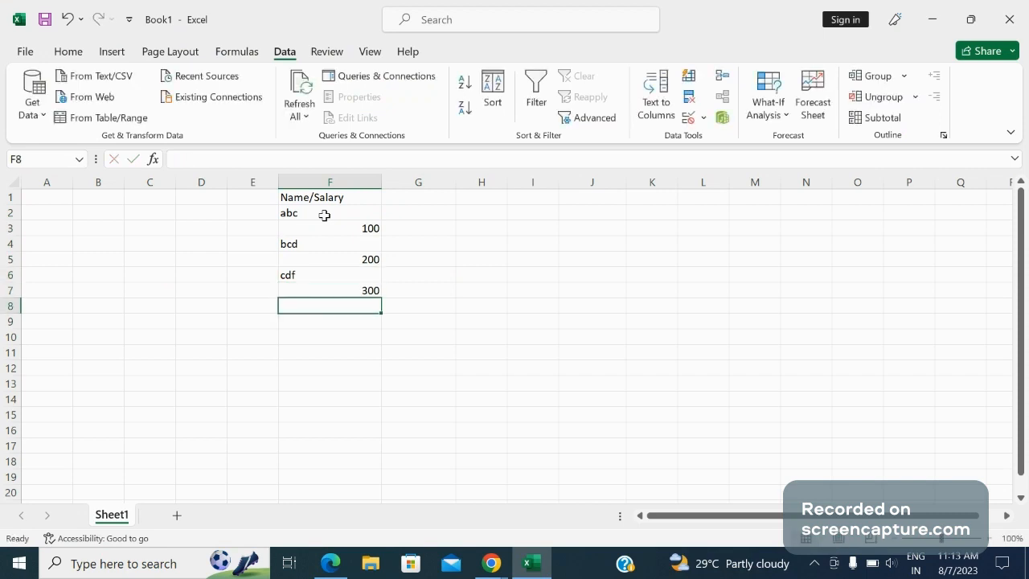
type("def")
key("ctrl+Return")
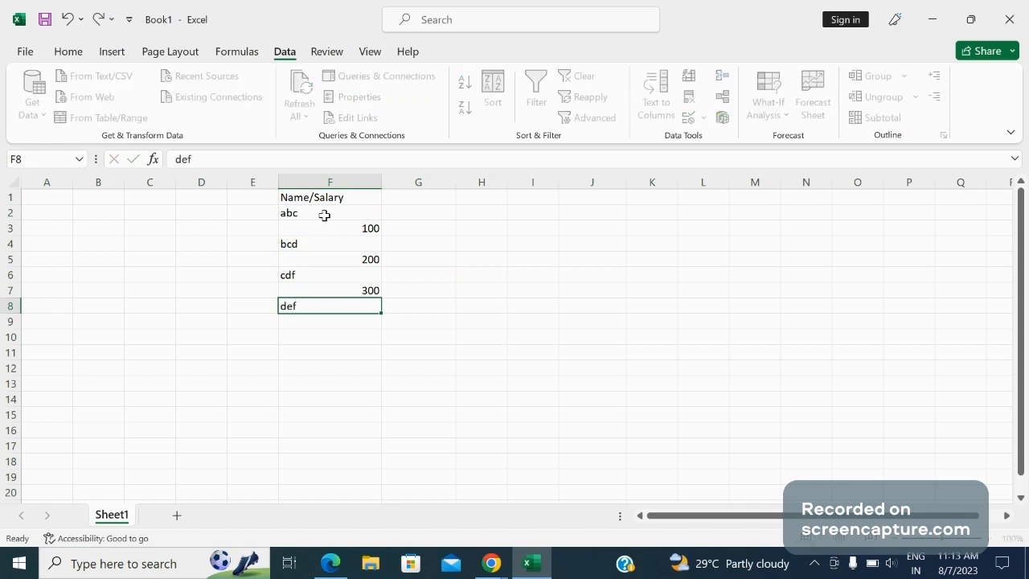
key("Return")
type("400")
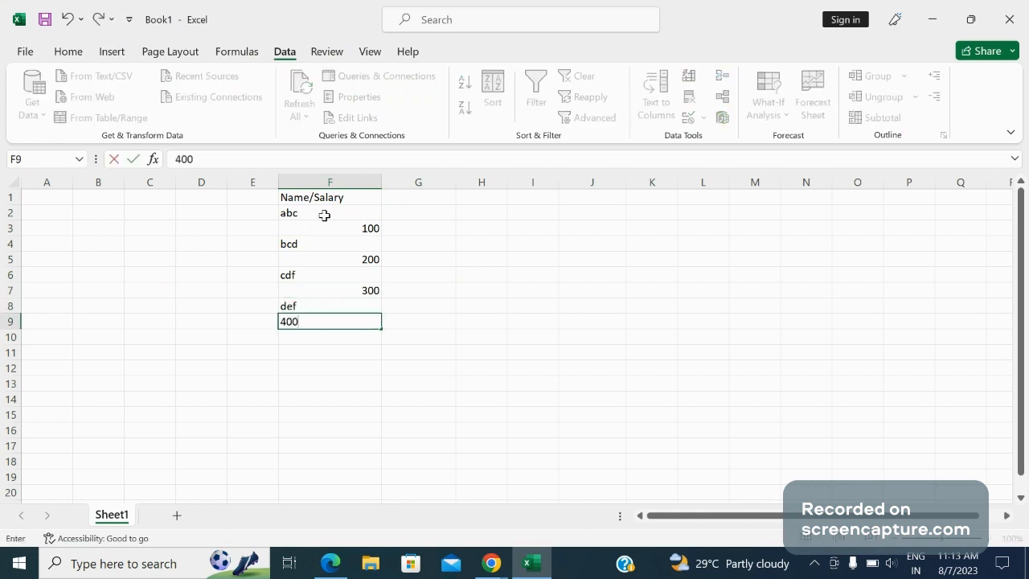
left_click(453, 225)
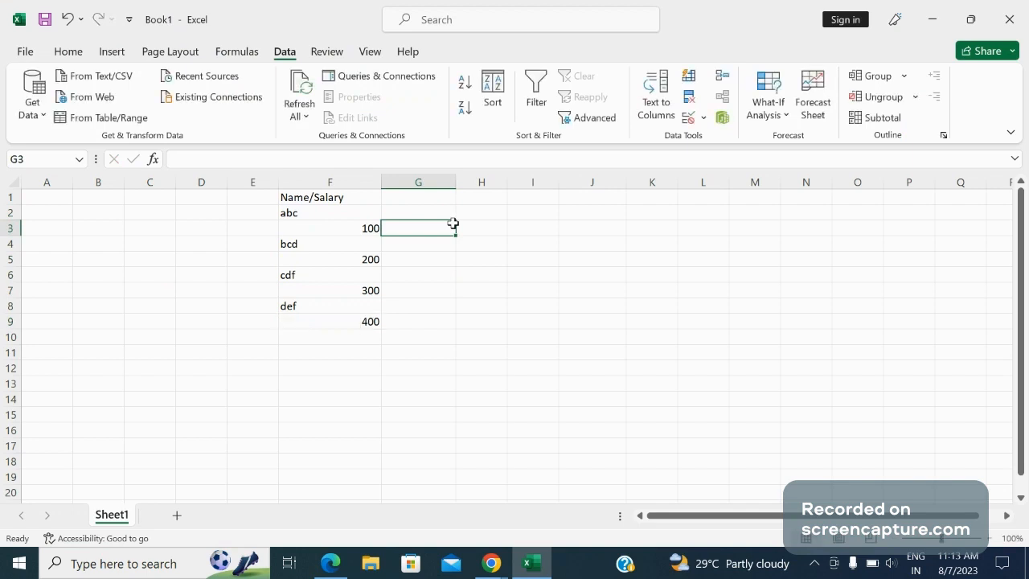
Add the column headers Only Text in cell G1 and Numbers in cell H1.
left_click(428, 201)
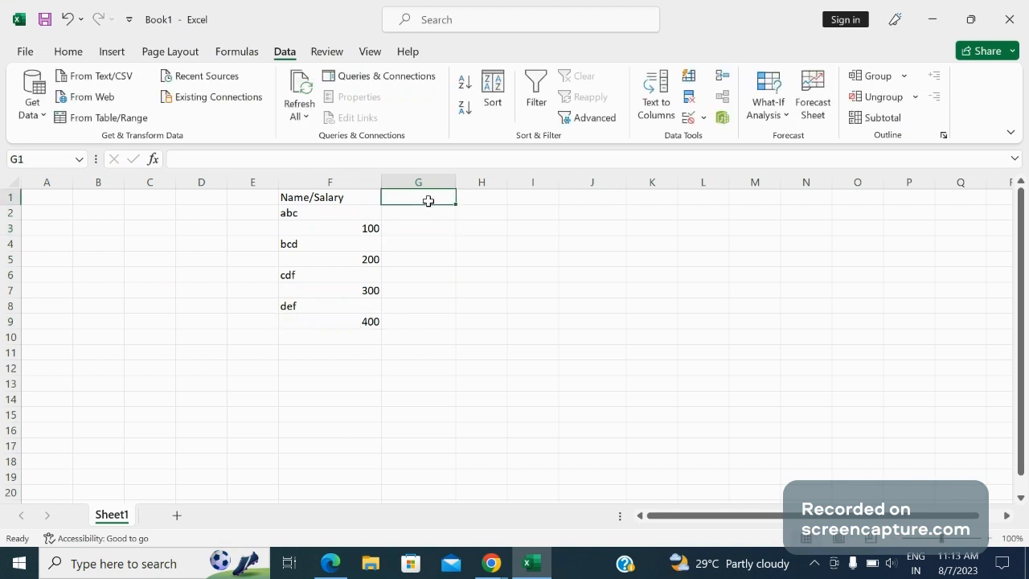
double_click(429, 201)
type("Only")
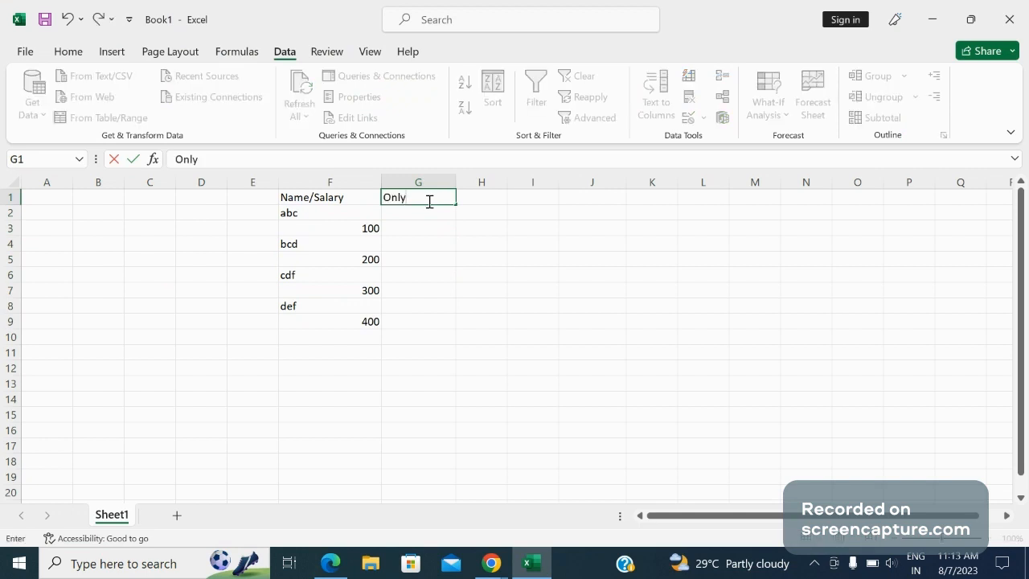
type(" Text")
left_click(477, 200)
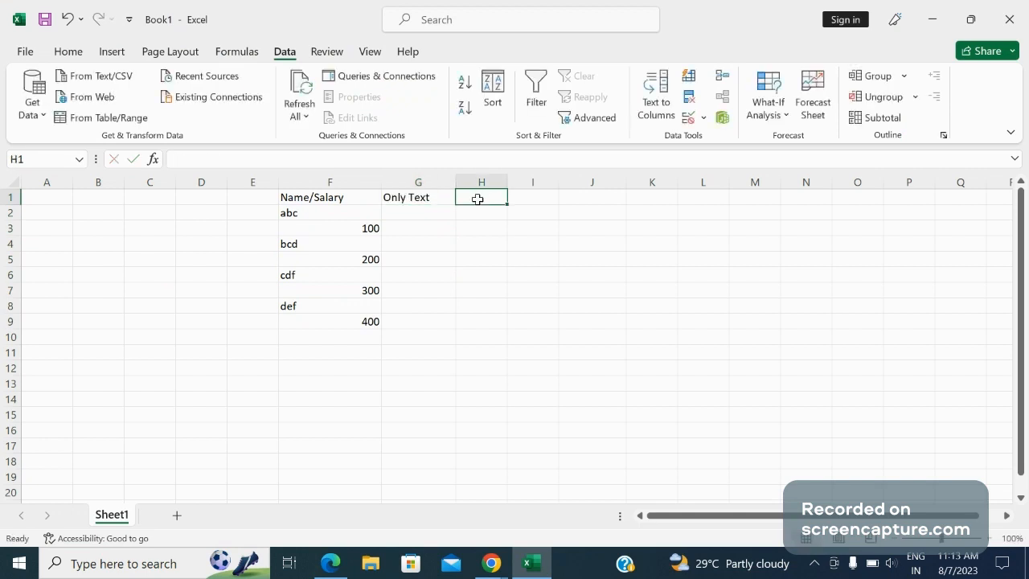
type("Numbers")
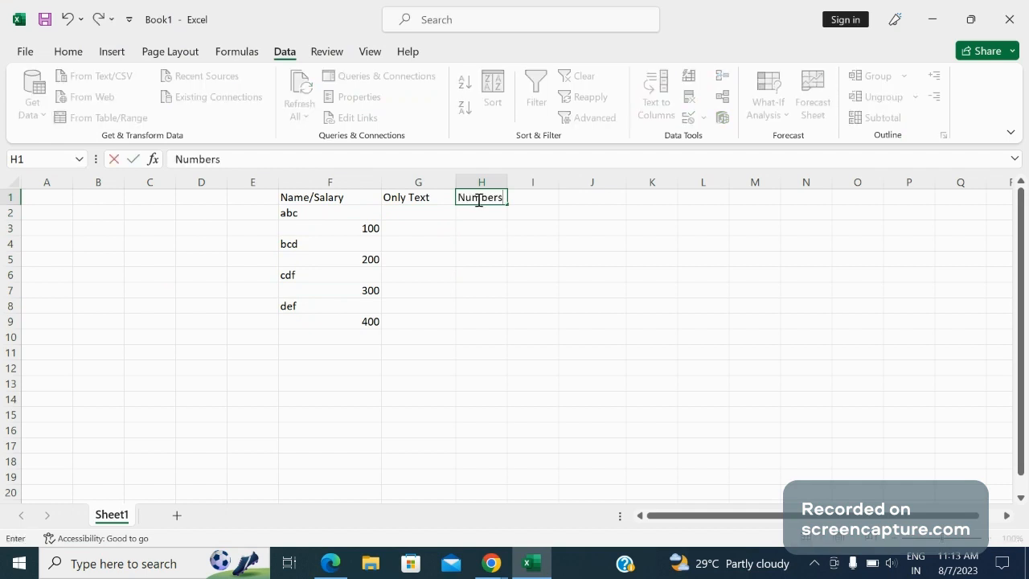
left_click(461, 254)
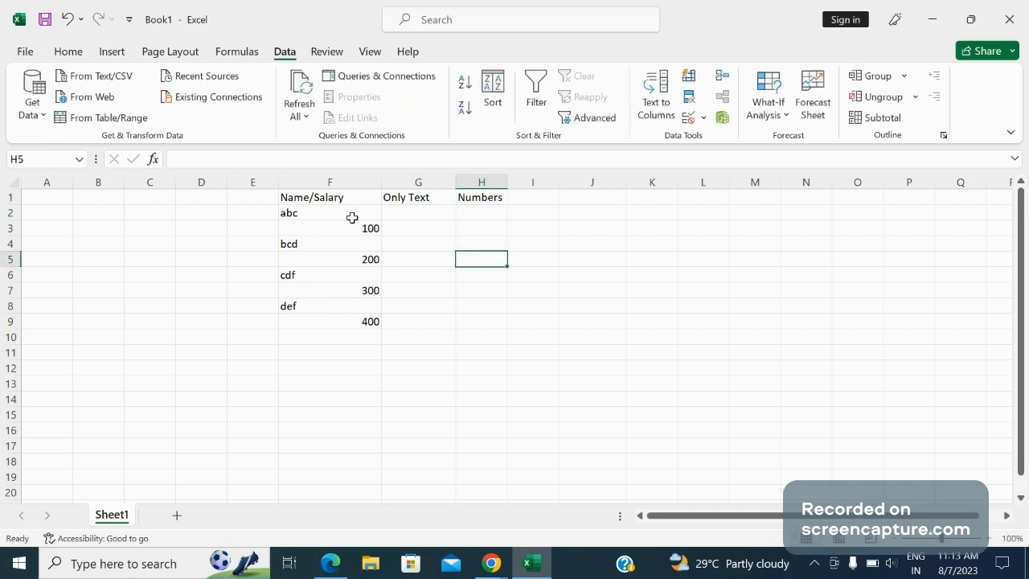
Format the header cells F1:H1 with a yellow fill and bold text.
left_click_drag(347, 199, 476, 197)
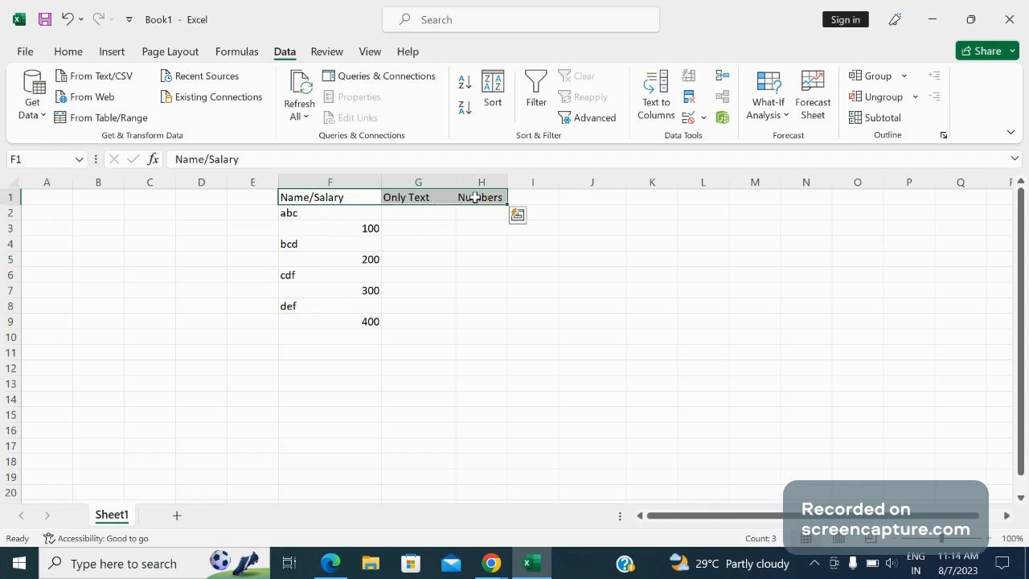
left_click(70, 52)
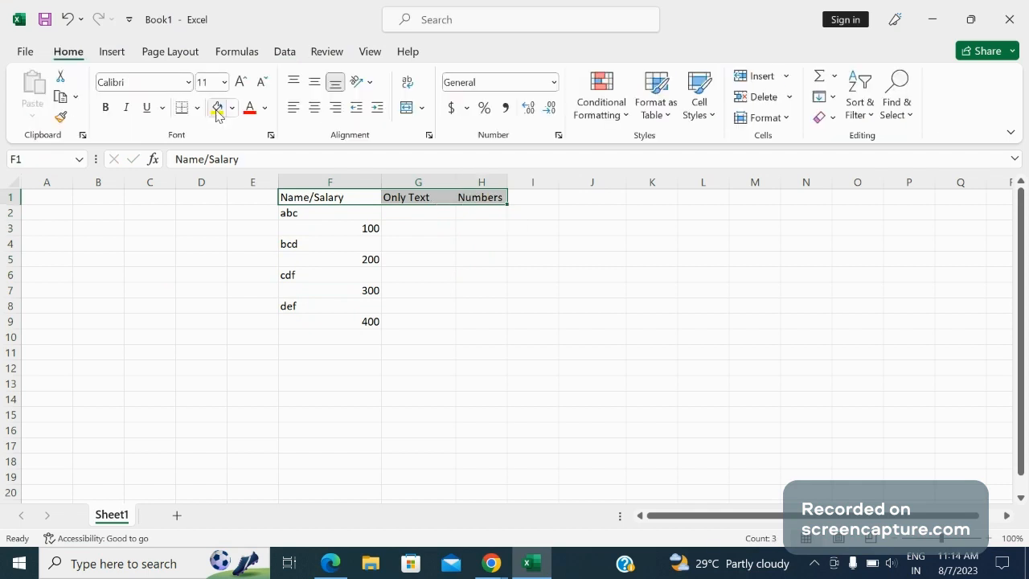
left_click(216, 109)
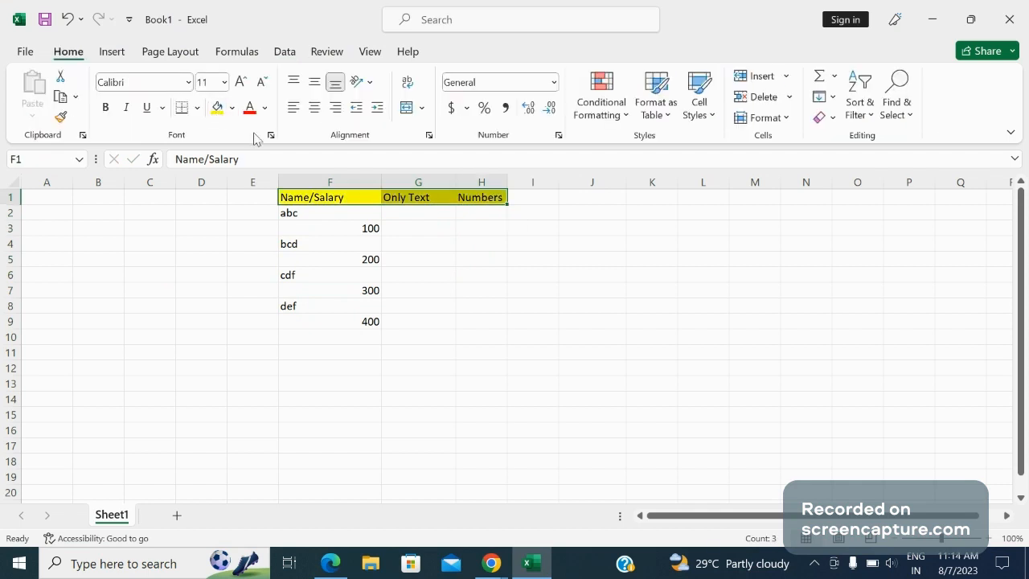
left_click(105, 109)
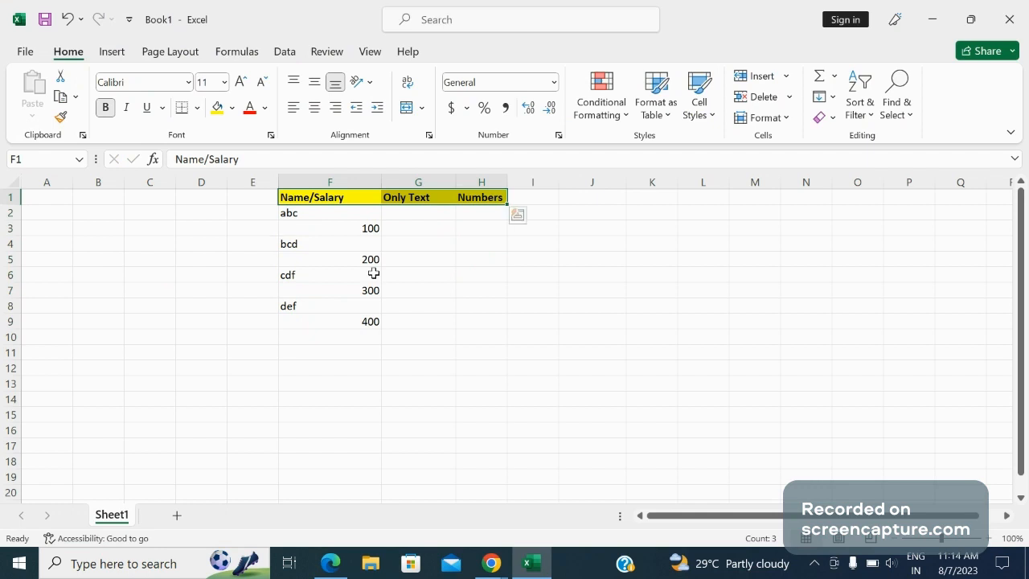
Apply all borders to the table range F1:H9.
left_click(319, 201)
left_click_drag(319, 201, 486, 317)
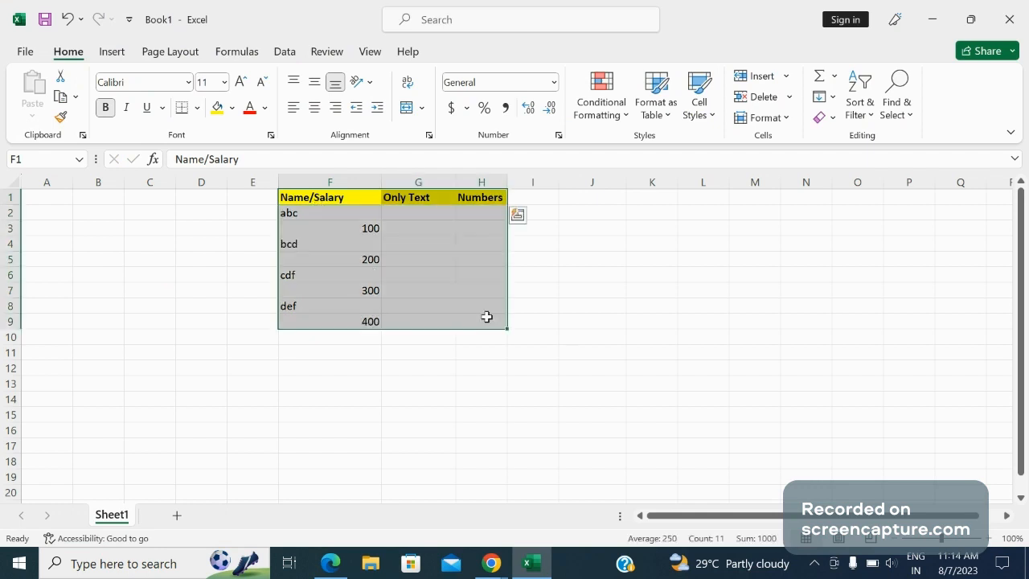
left_click(196, 107)
left_click(207, 278)
Begin an IF formula in cell G2 under the Only Text header.
left_click(422, 214)
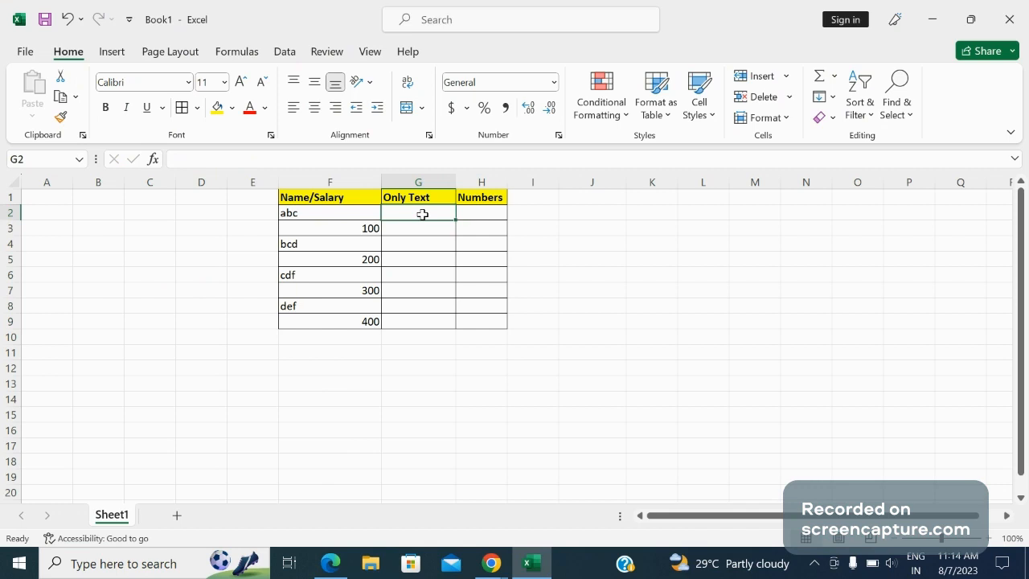
type("=")
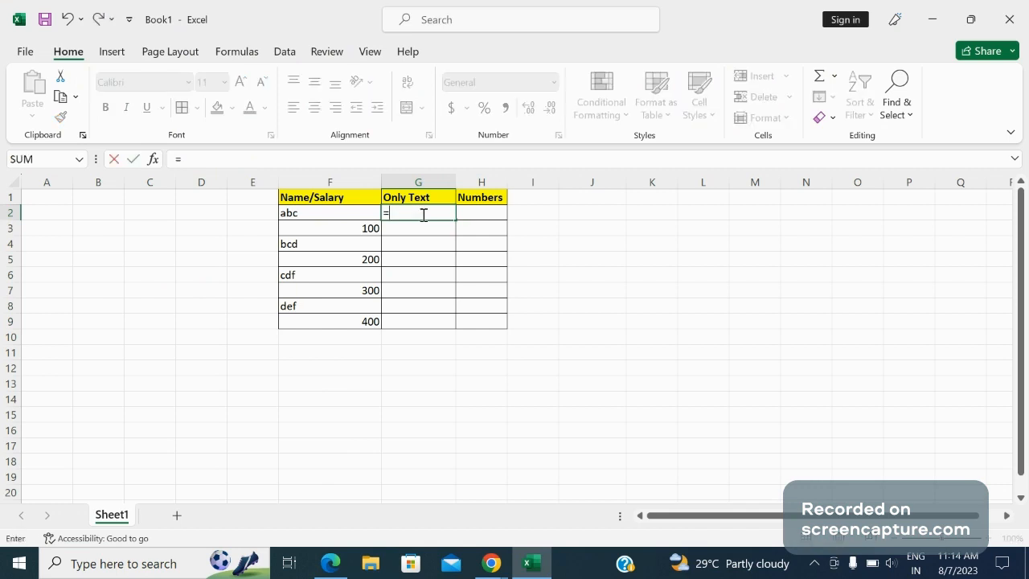
type("If")
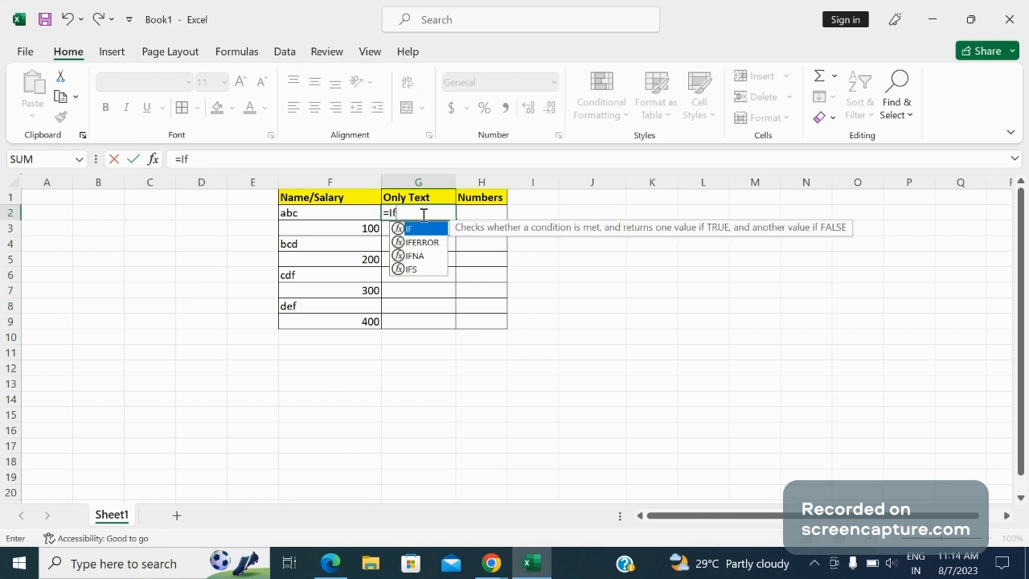
key("Tab")
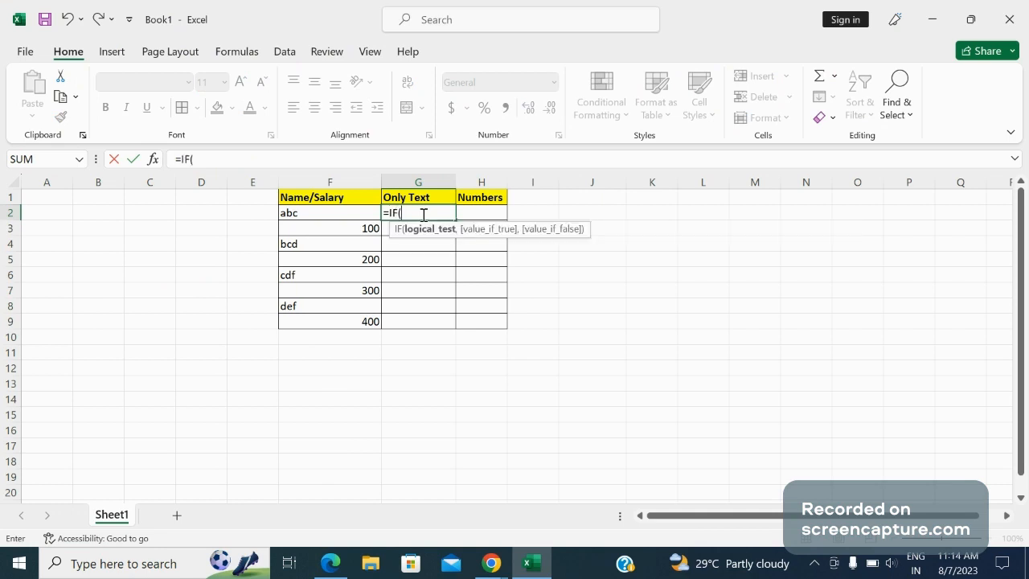
left_click(356, 213)
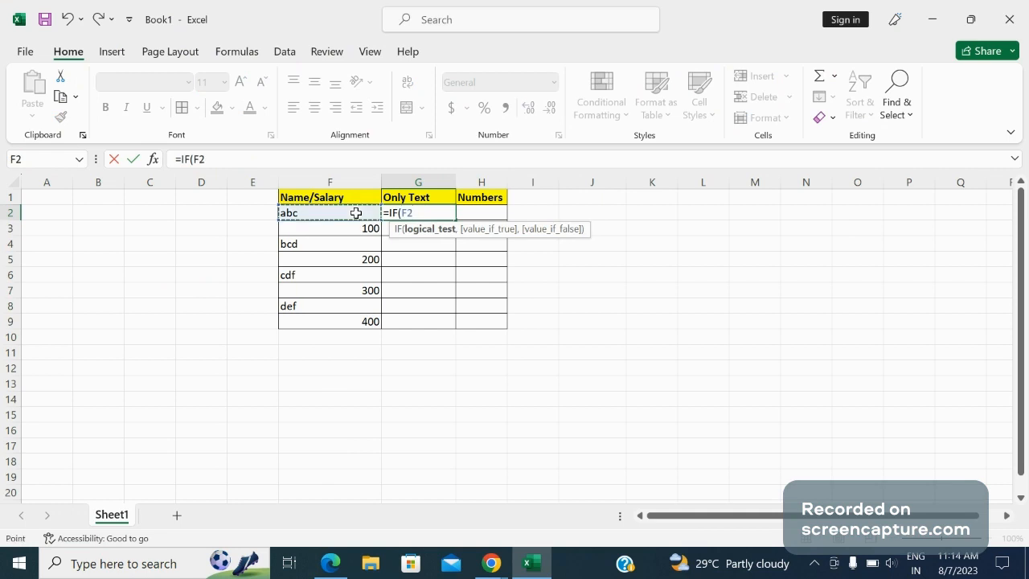
key("BackSpace")
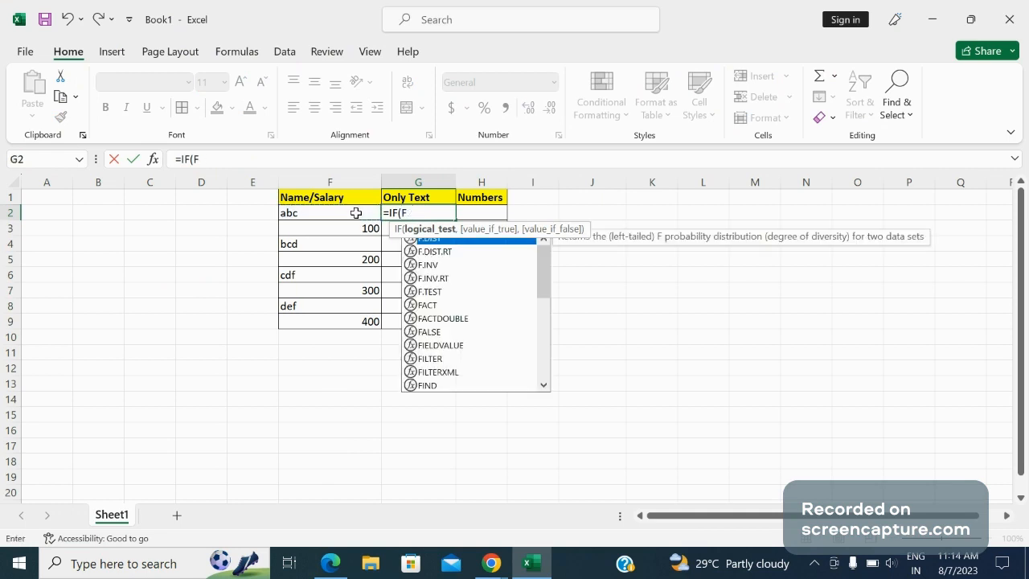
key("BackSpace")
Complete the formula in cell G2 as =IF(ISTEXT(F2),F2,"") so it returns only text values from column F.
type("I")
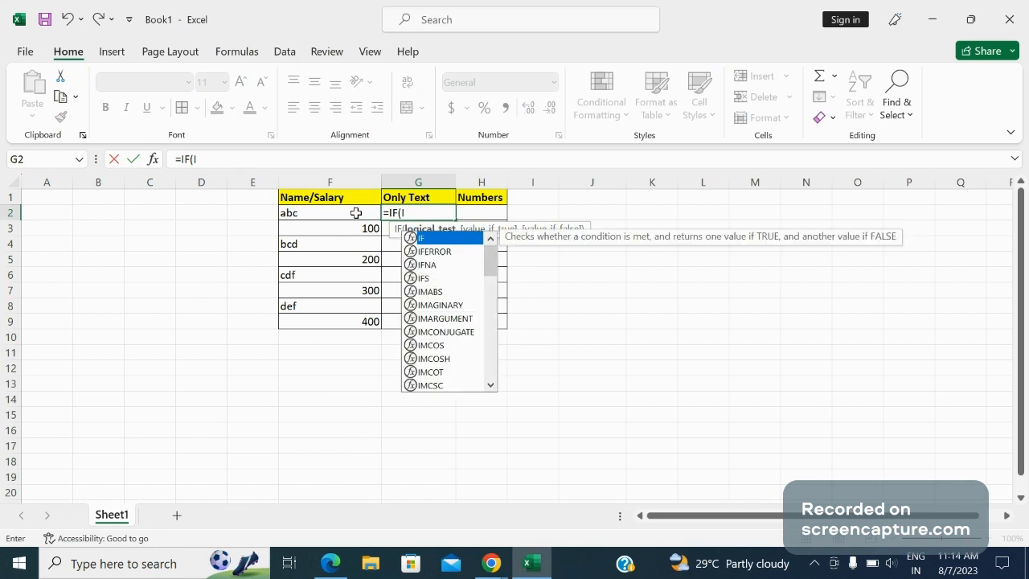
type("ST")
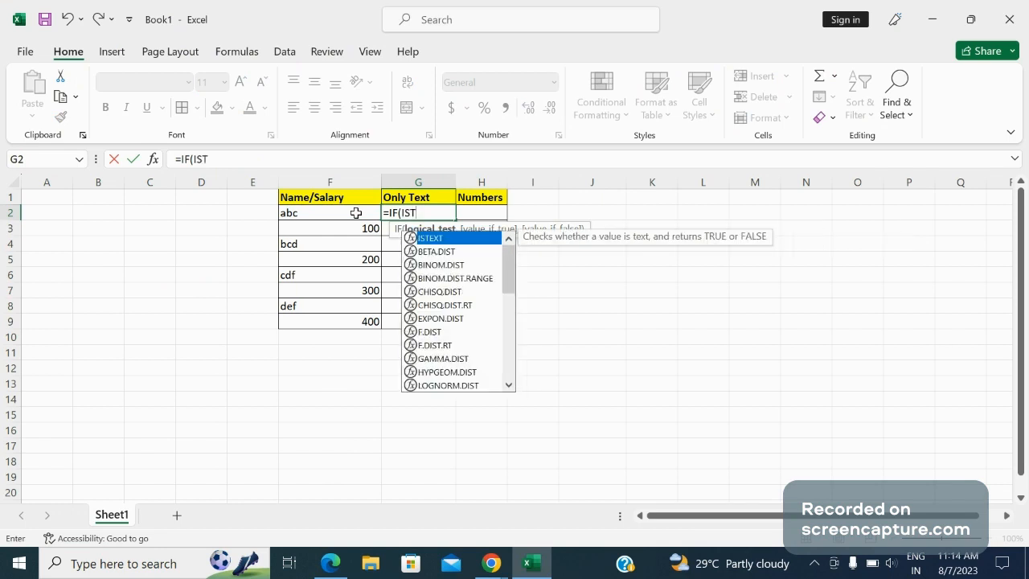
key("Tab")
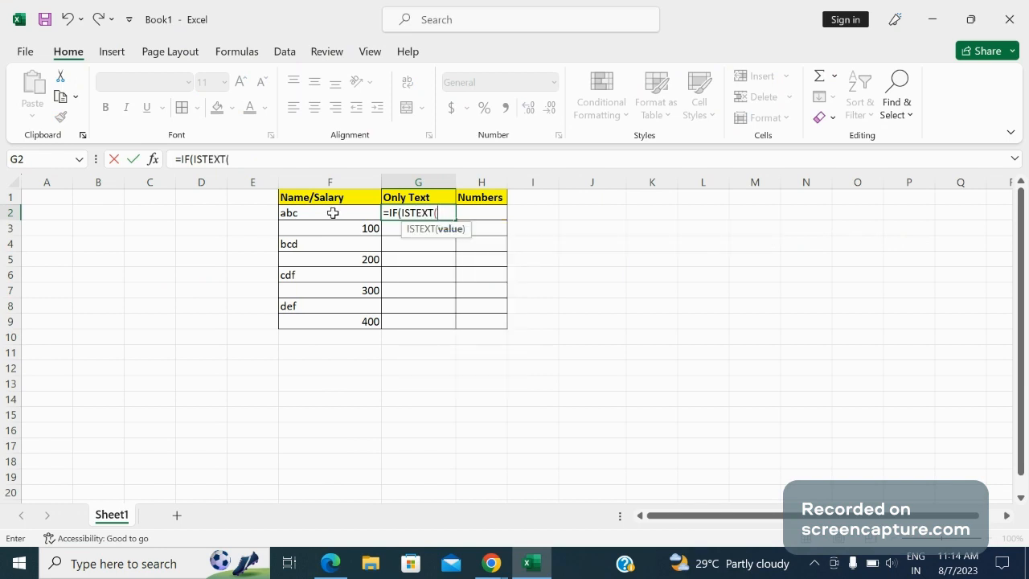
left_click(332, 213)
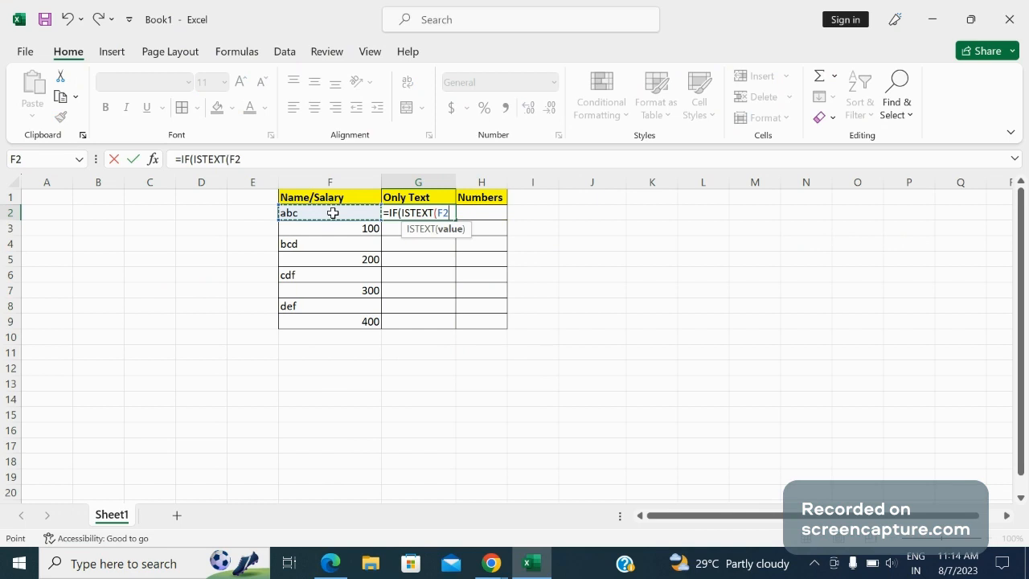
type(")")
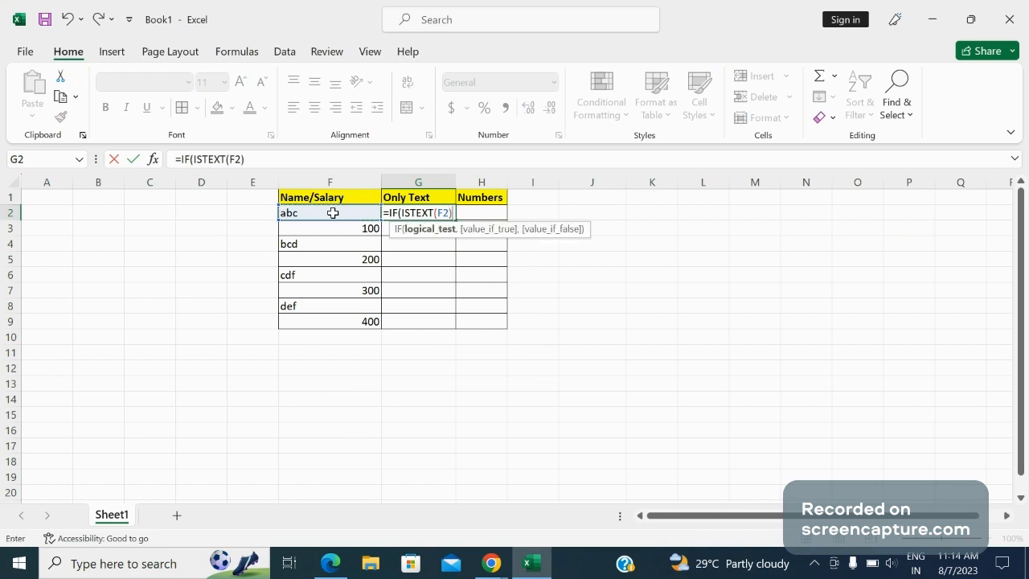
type(",")
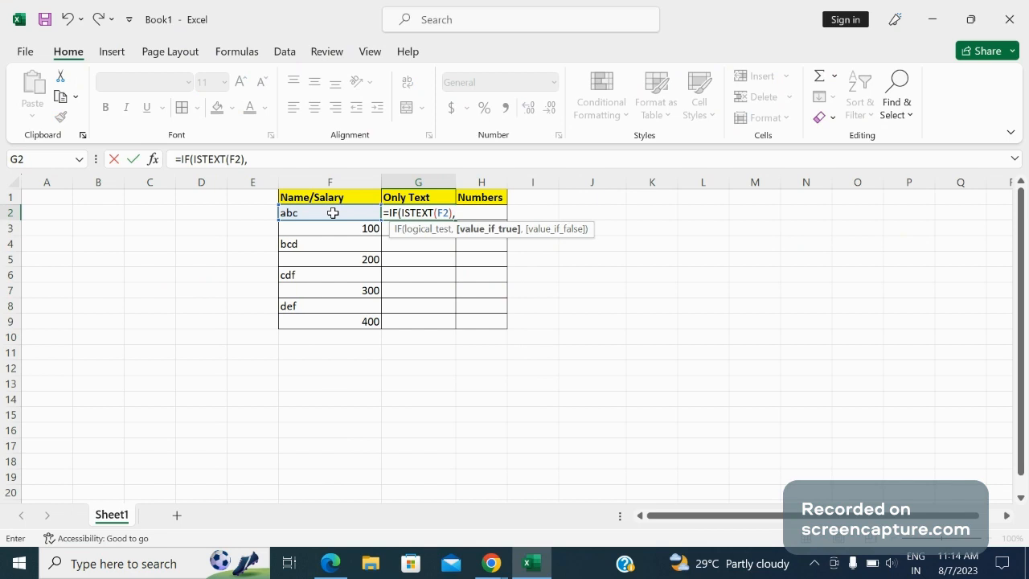
type("F2")
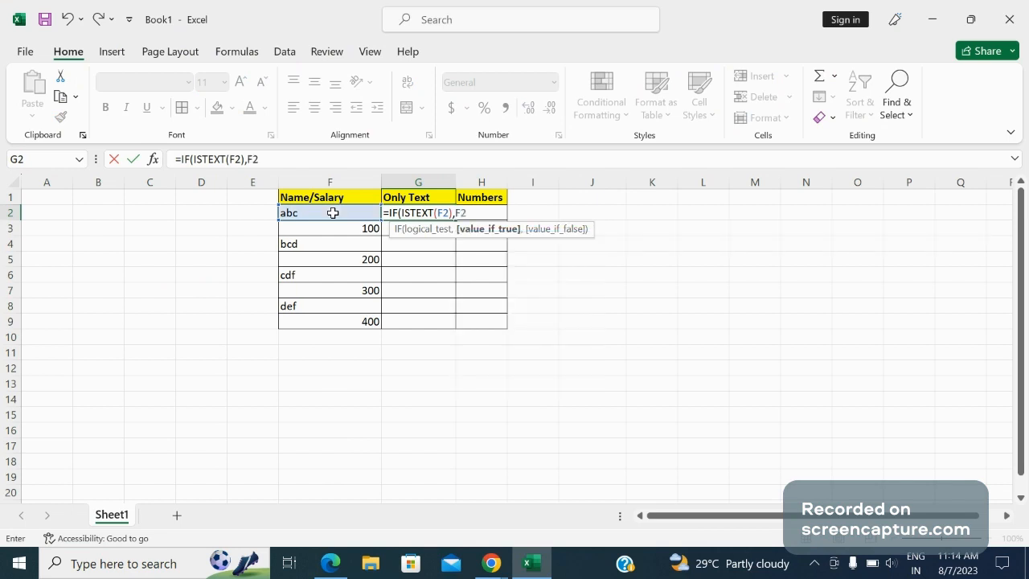
type(",")
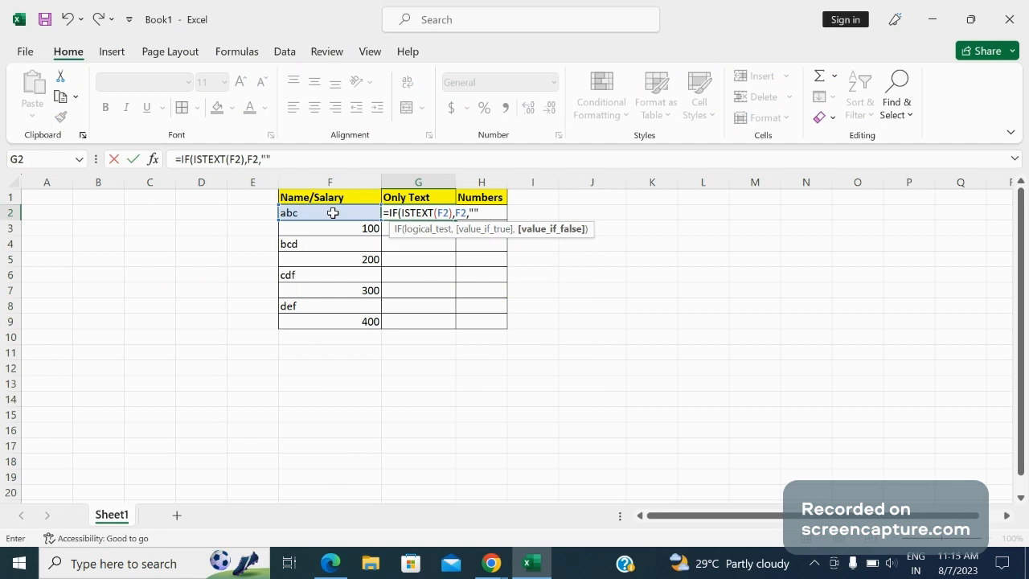
type("\"\"")
key("Return")
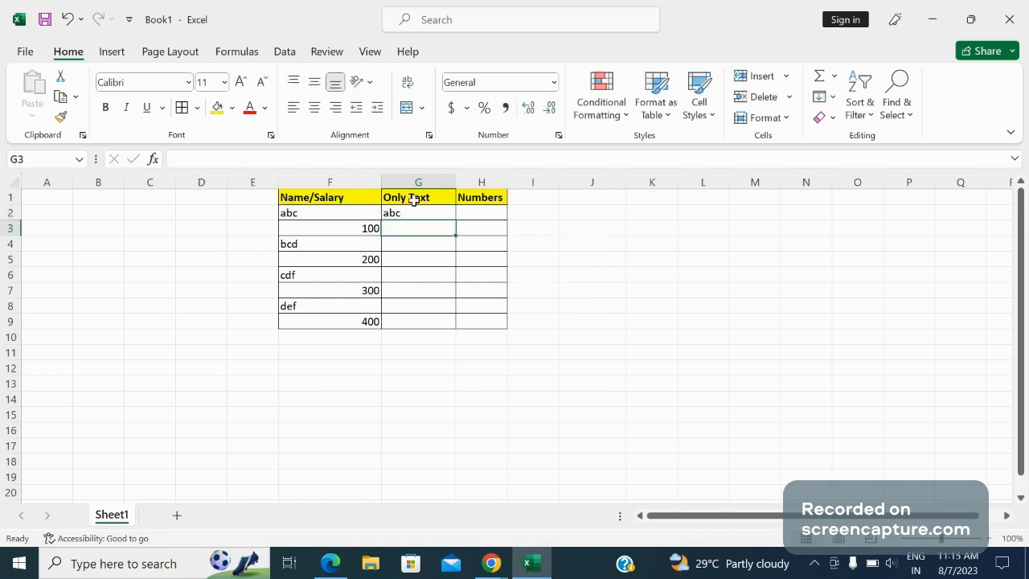
Fill the ISTEXT formula from cell G2 down the Only Text column to G9.
left_click(436, 213)
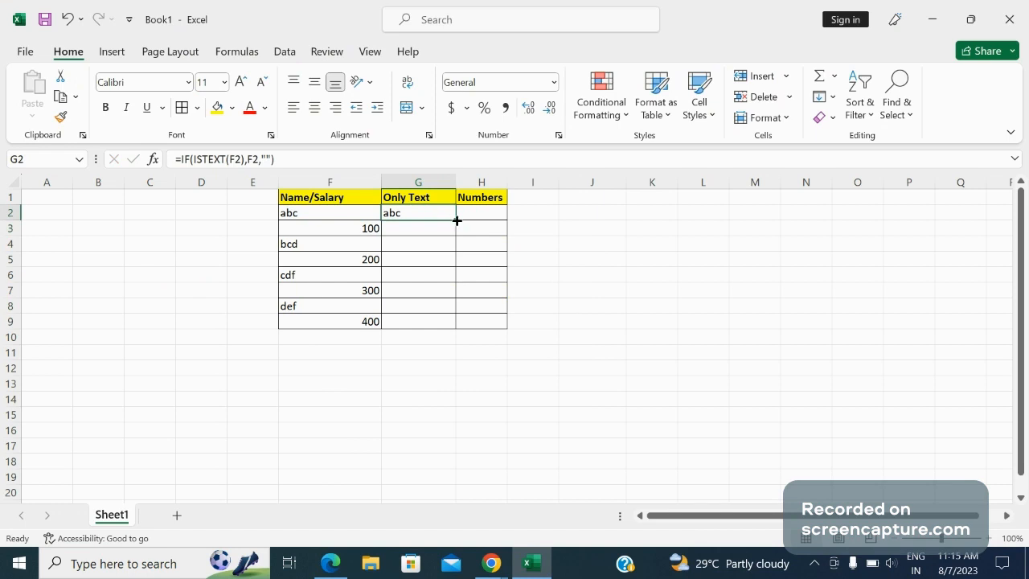
double_click(455, 219)
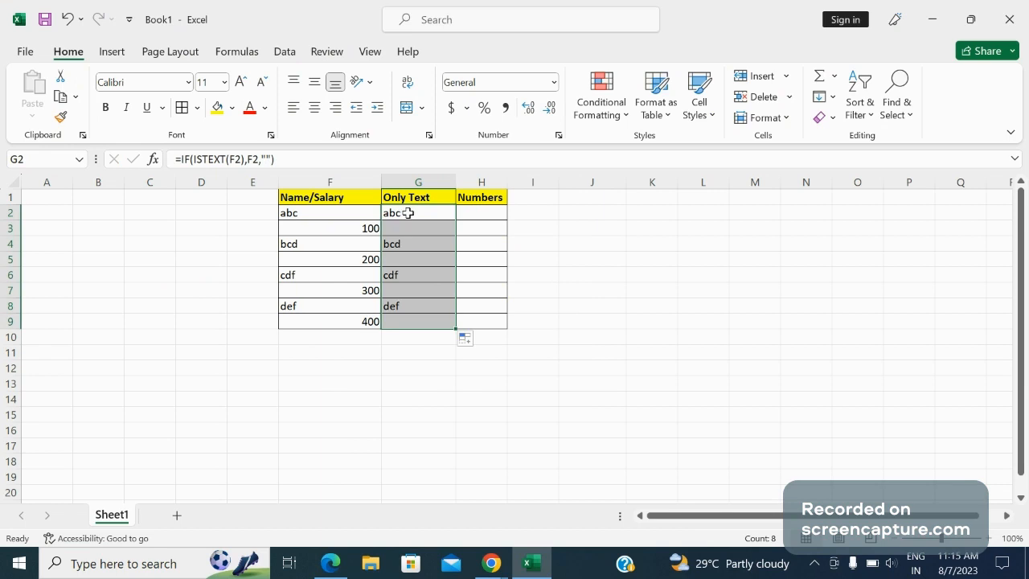
left_click(407, 213)
left_click(357, 184)
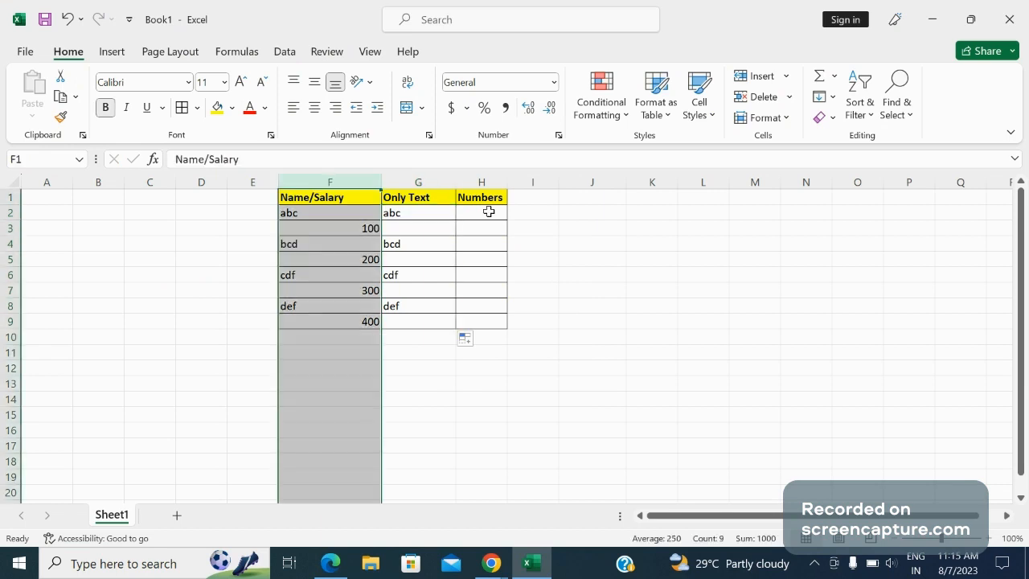
Enter the formula =IF(ISNUMBER(F2),F2,"") in cell H2 under the Numbers header.
left_click(488, 212)
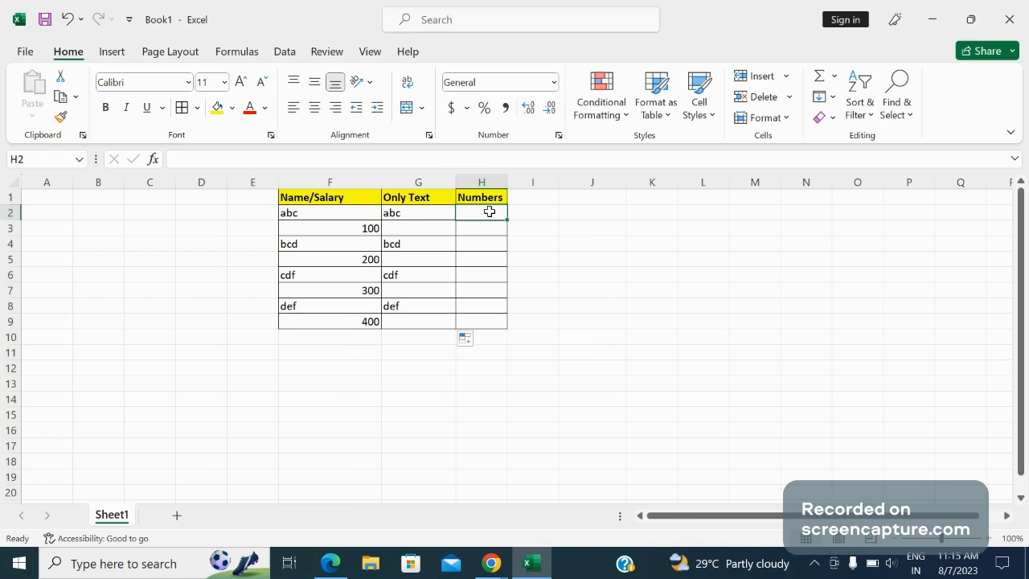
type("=")
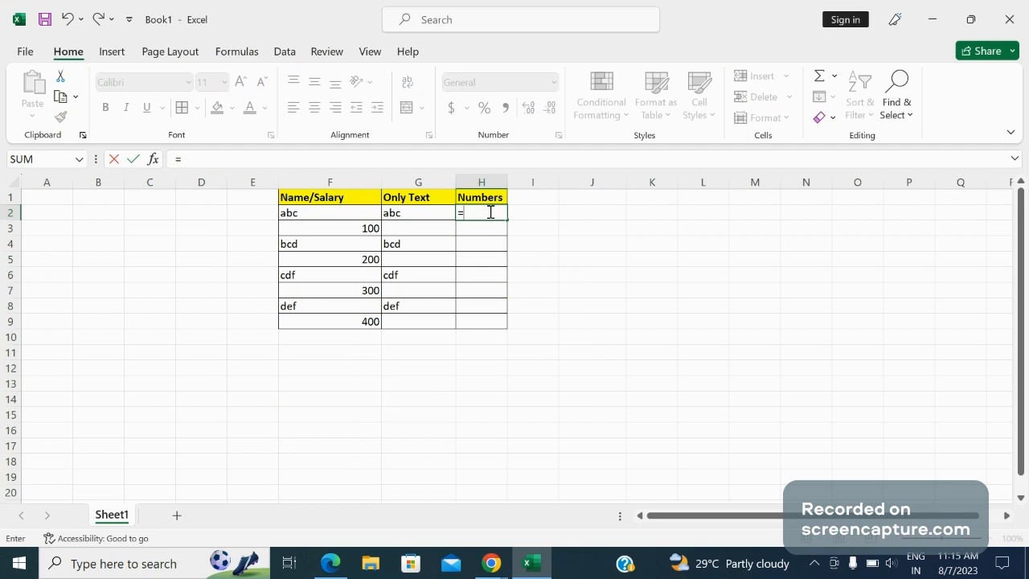
type("If")
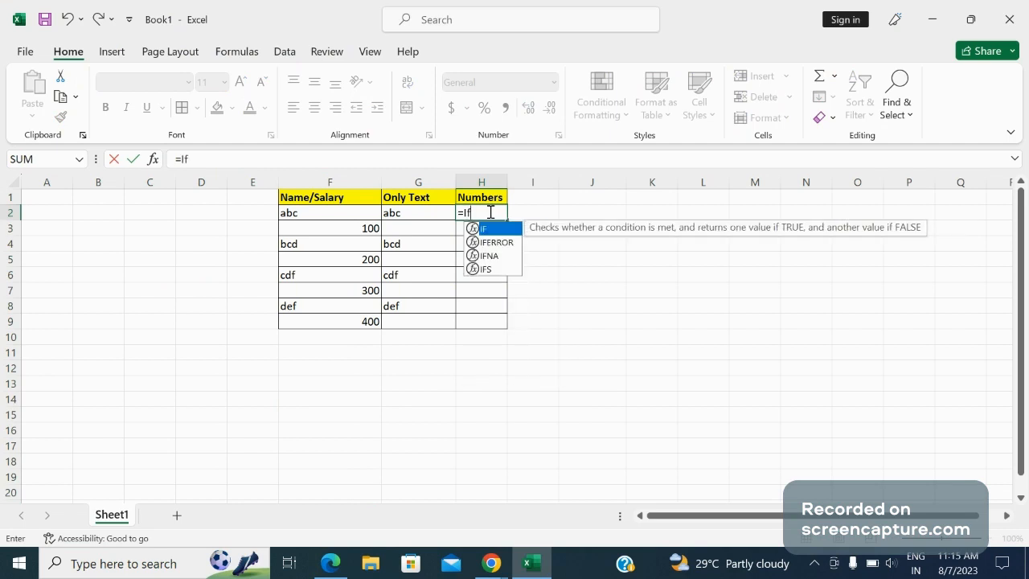
key("Tab")
type("I")
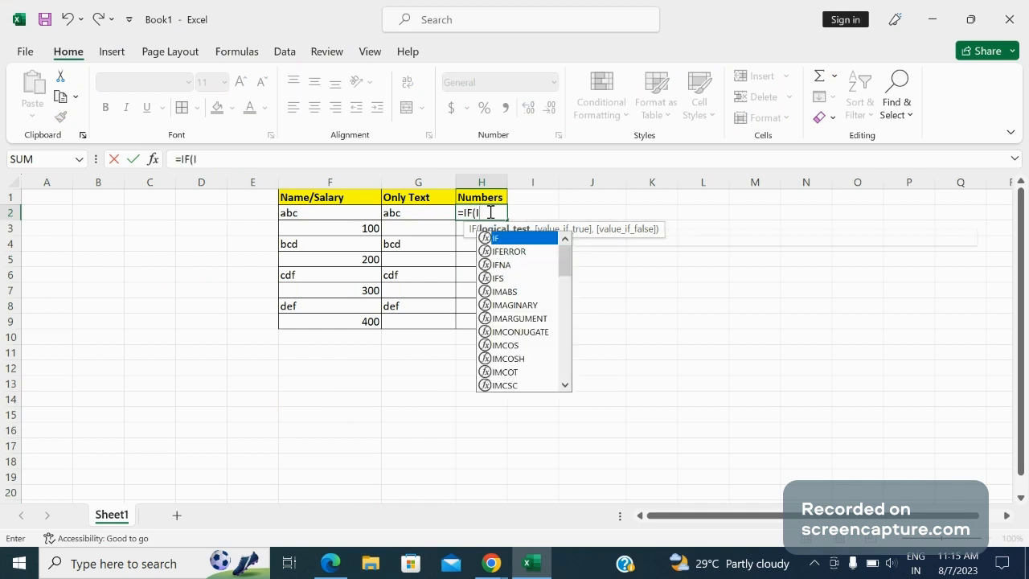
type("S")
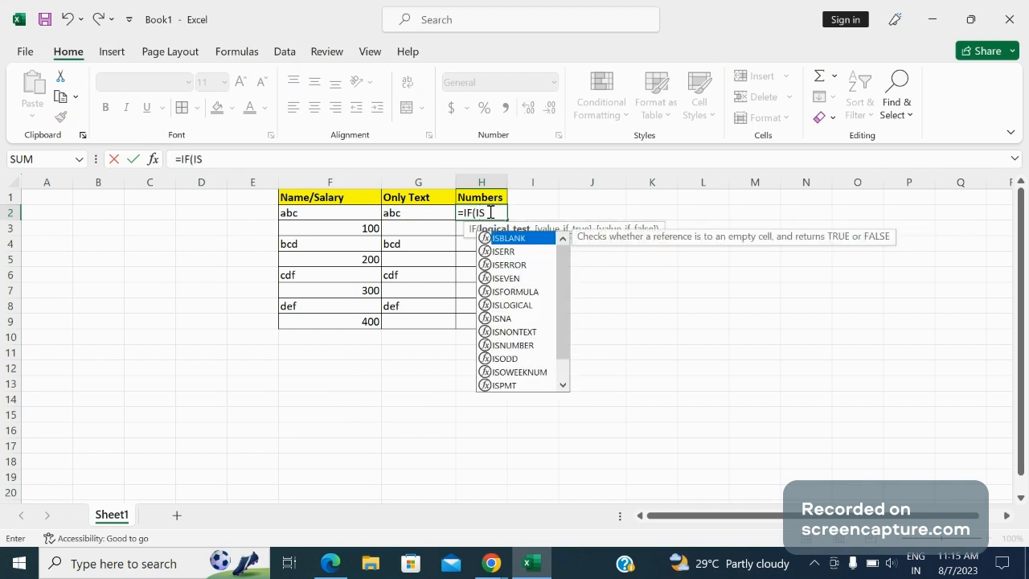
type("N")
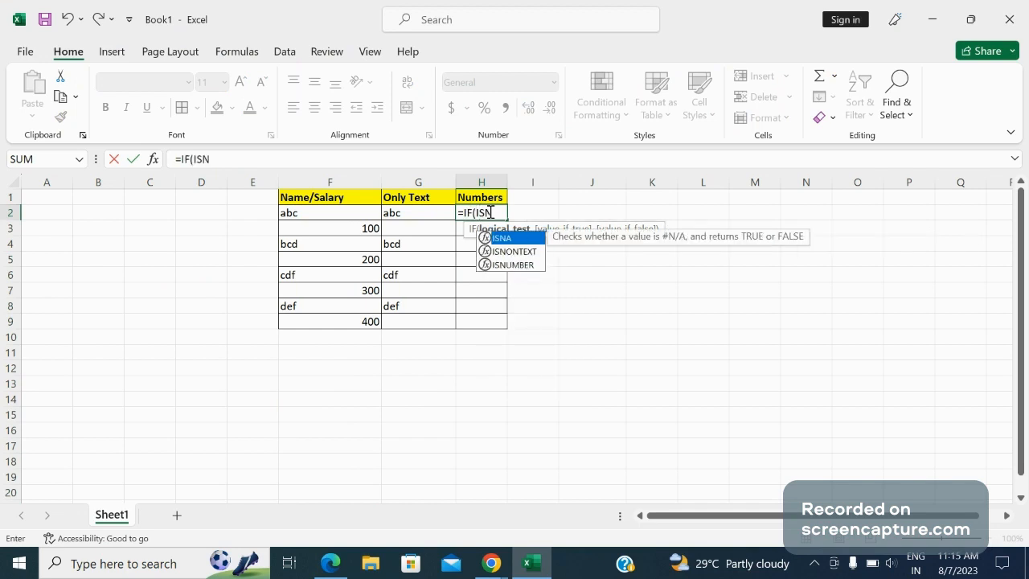
key("Down")
key("Down")
key("Tab")
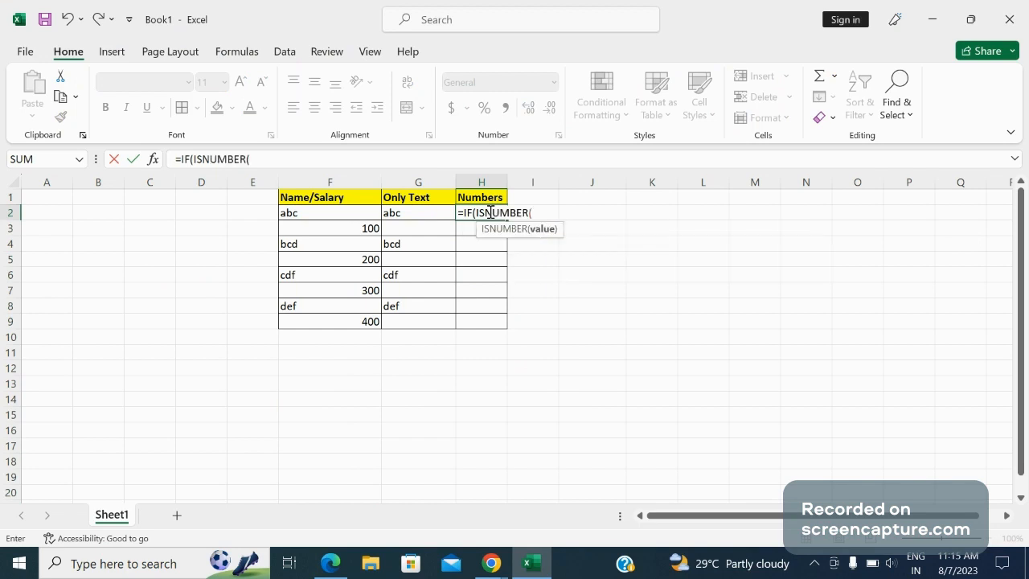
left_click(349, 217)
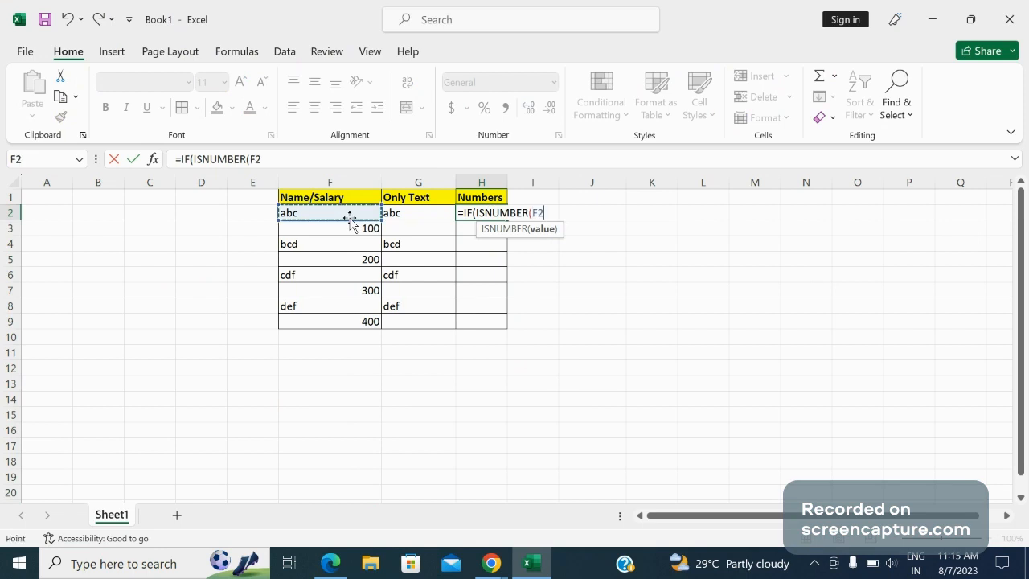
type(")")
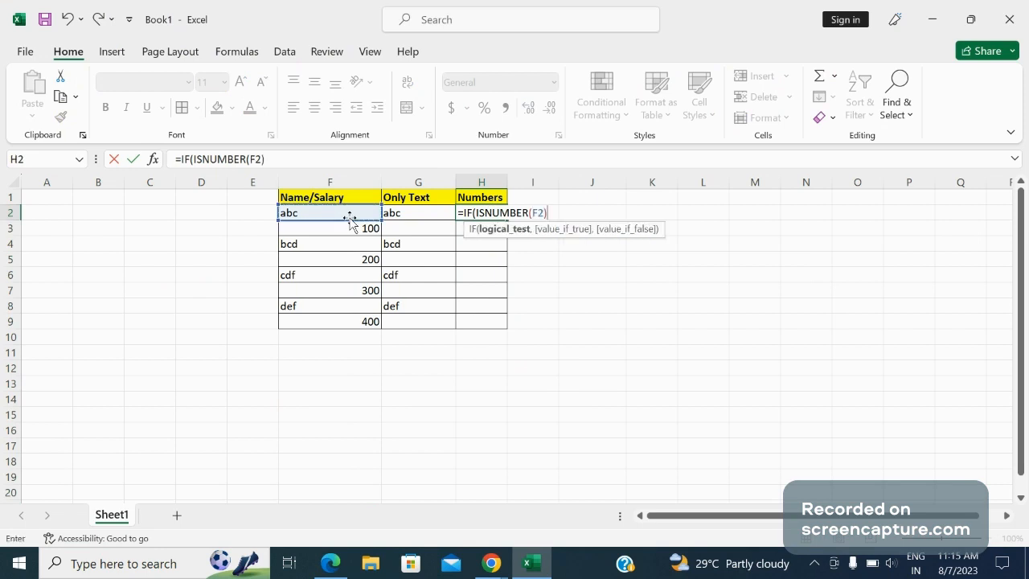
type(",")
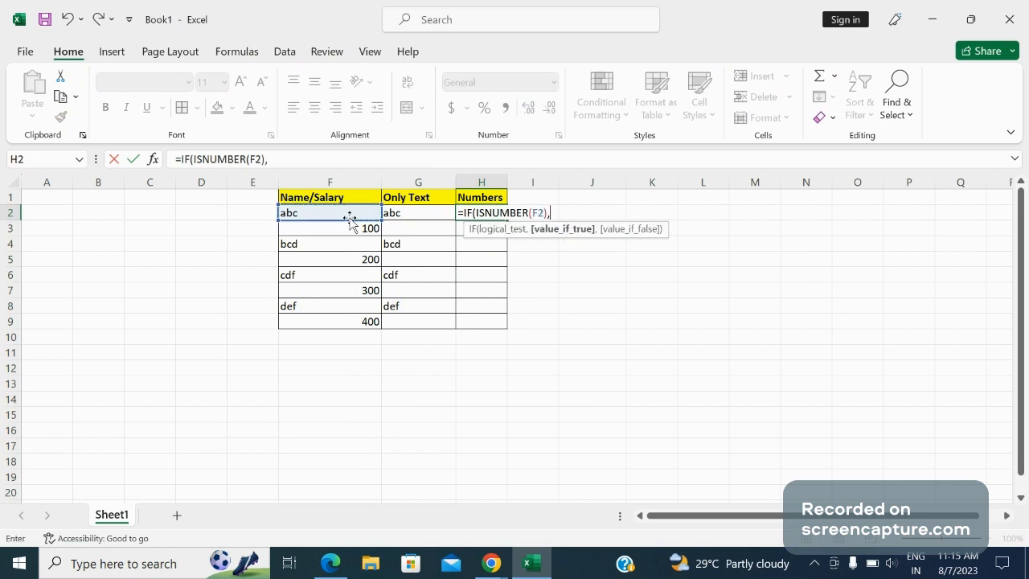
type("F")
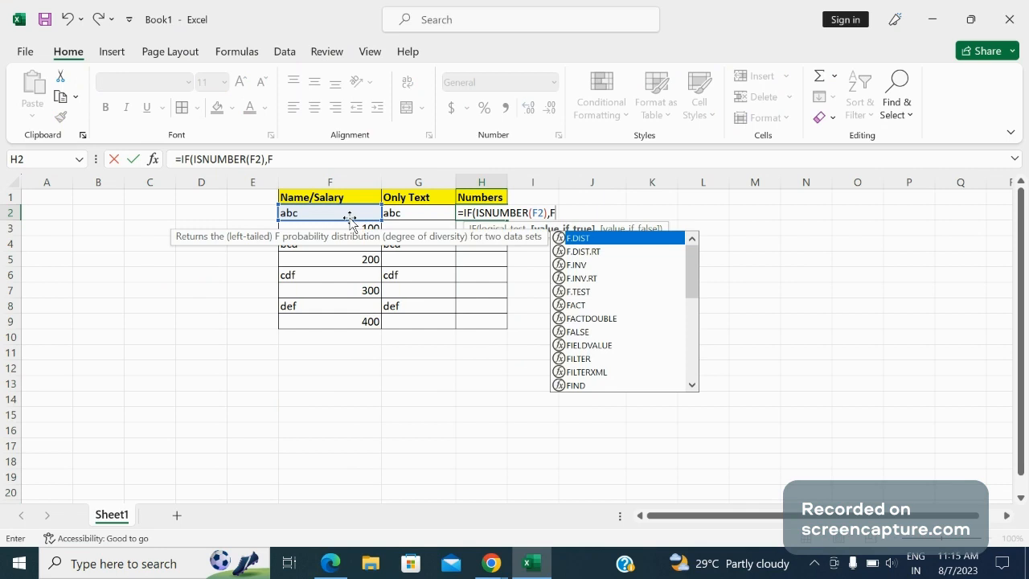
type("2")
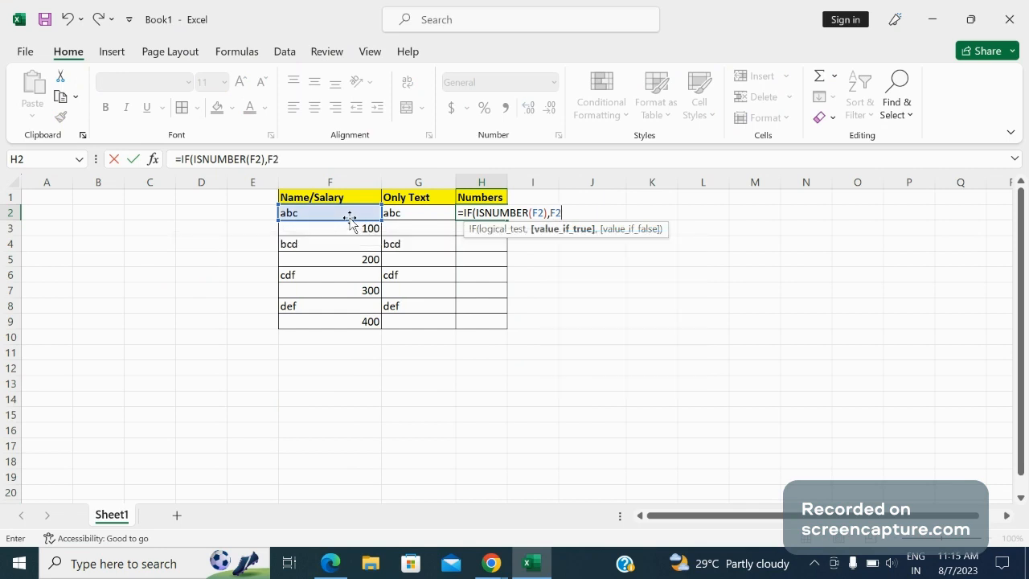
type(",\"\")")
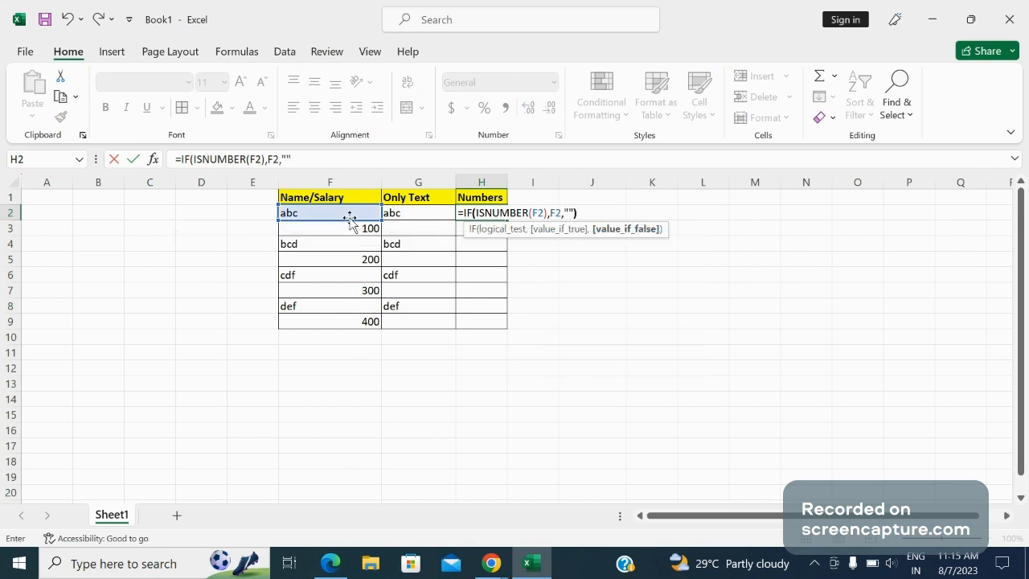
key("Return")
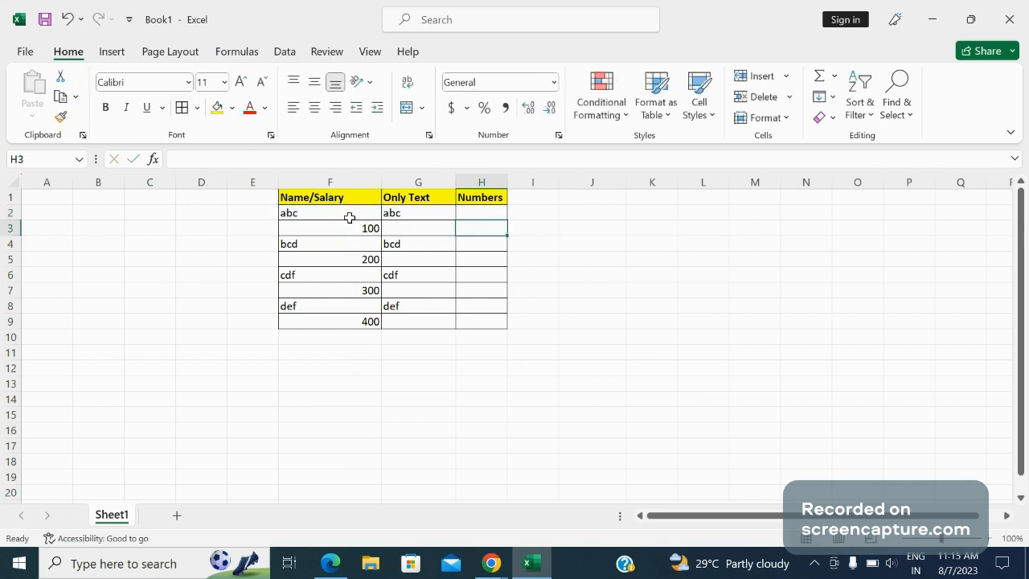
Fill the ISNUMBER formula from cell H2 down the Numbers column to H9.
left_click(476, 212)
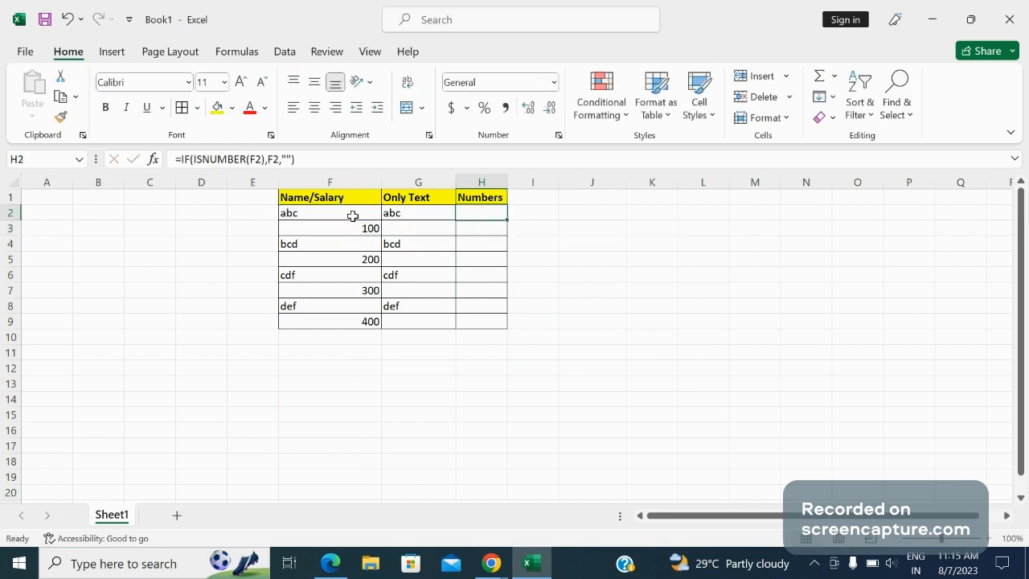
left_click(341, 215)
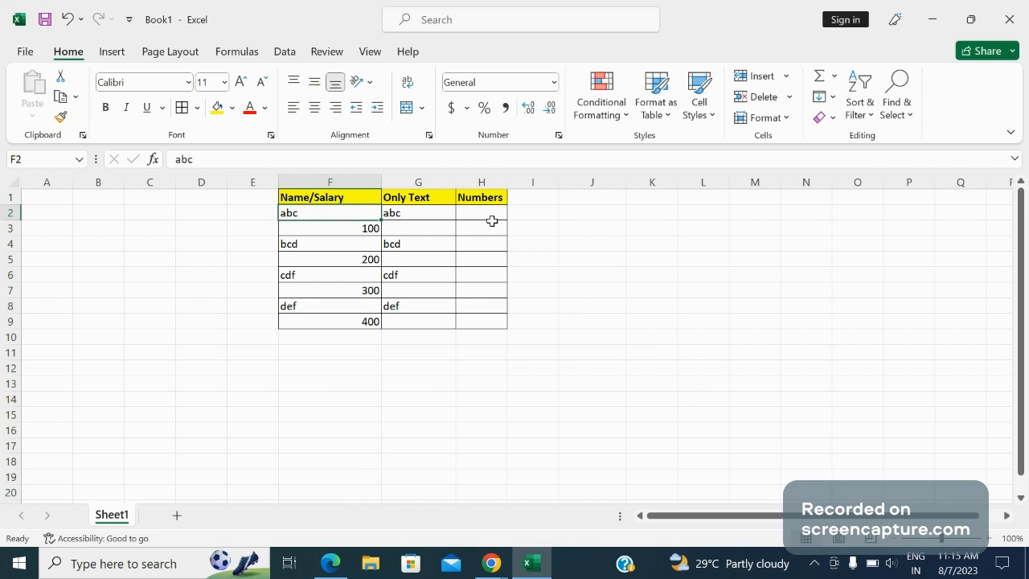
left_click(492, 220)
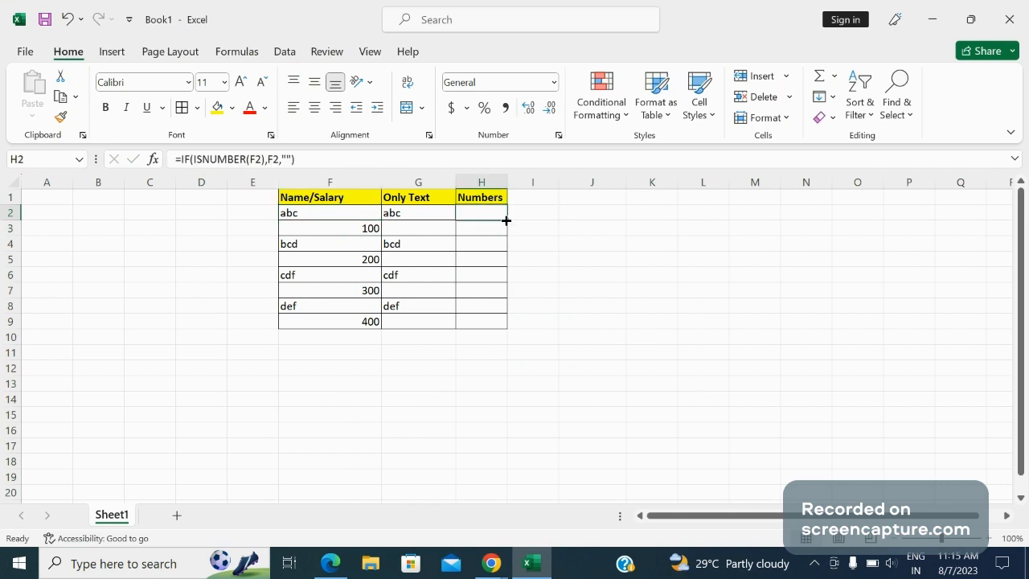
double_click(506, 220)
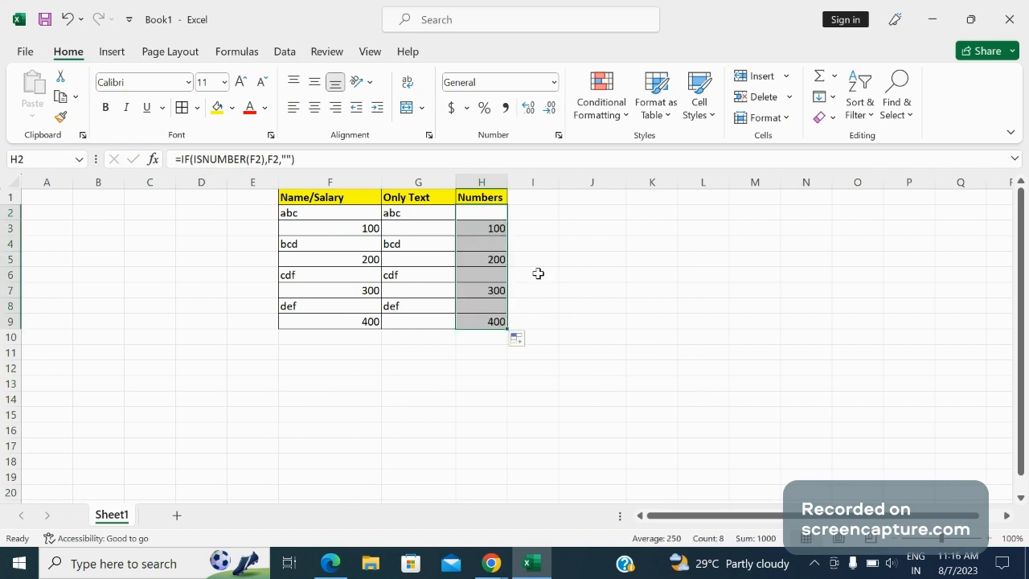
left_click(600, 281)
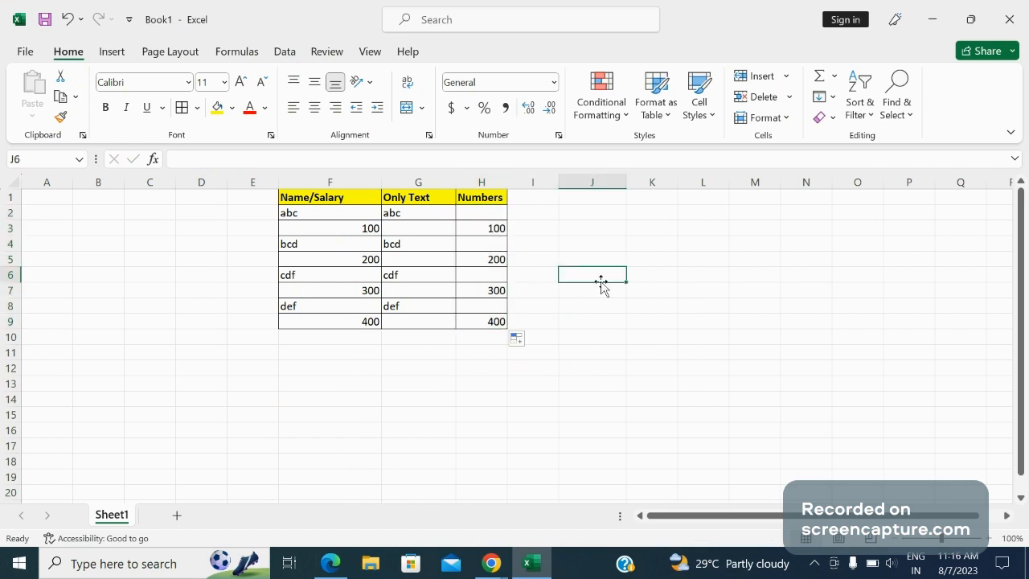